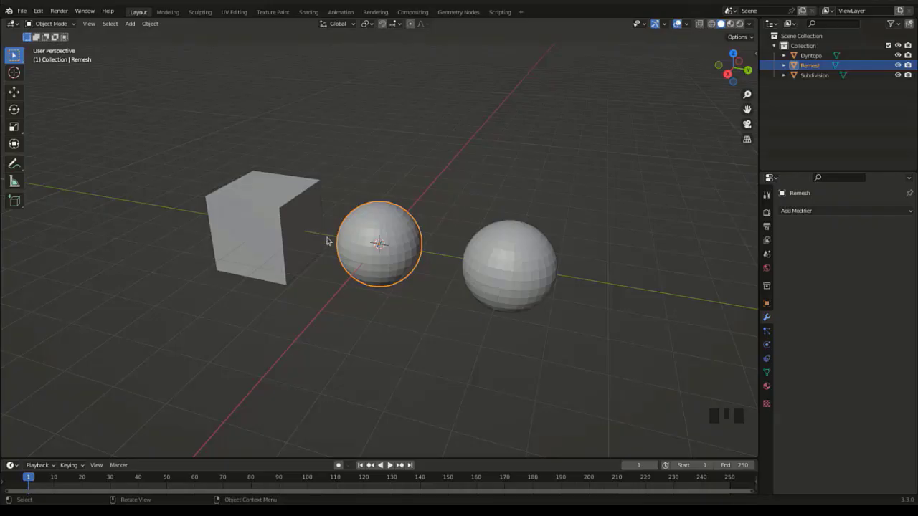
Add a Subdivision Surface modifier to the cube and set its viewport level to 4.
click(249, 220)
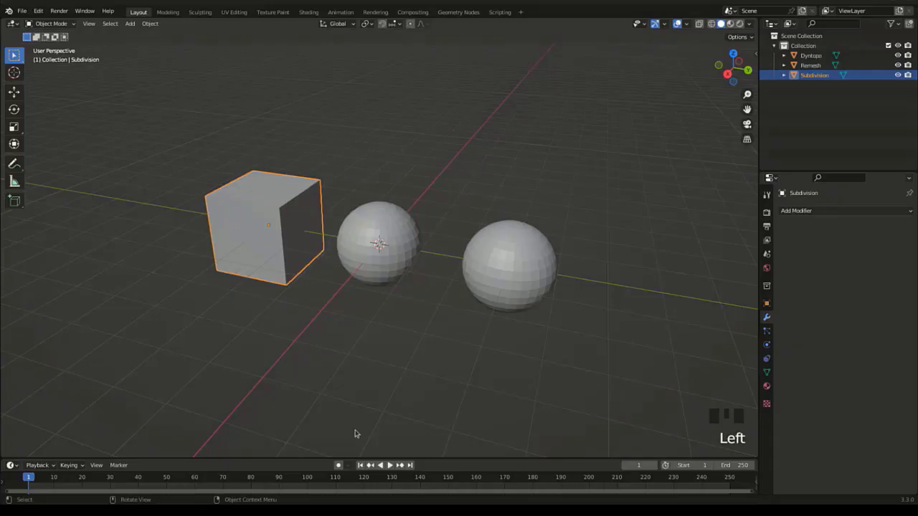
click(765, 319)
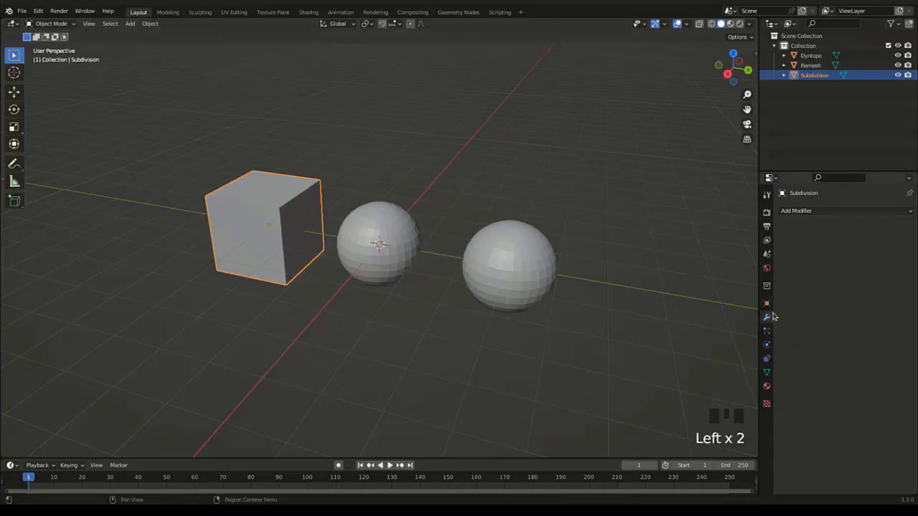
click(835, 211)
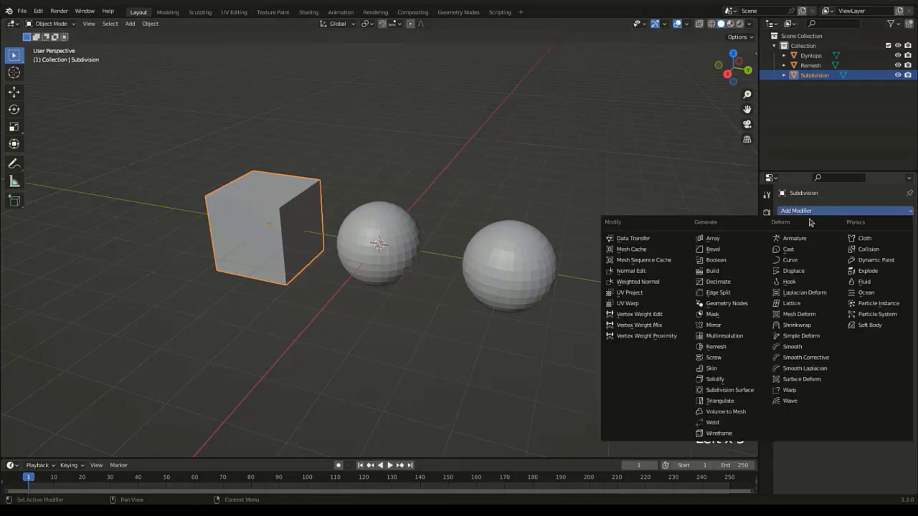
click(728, 392)
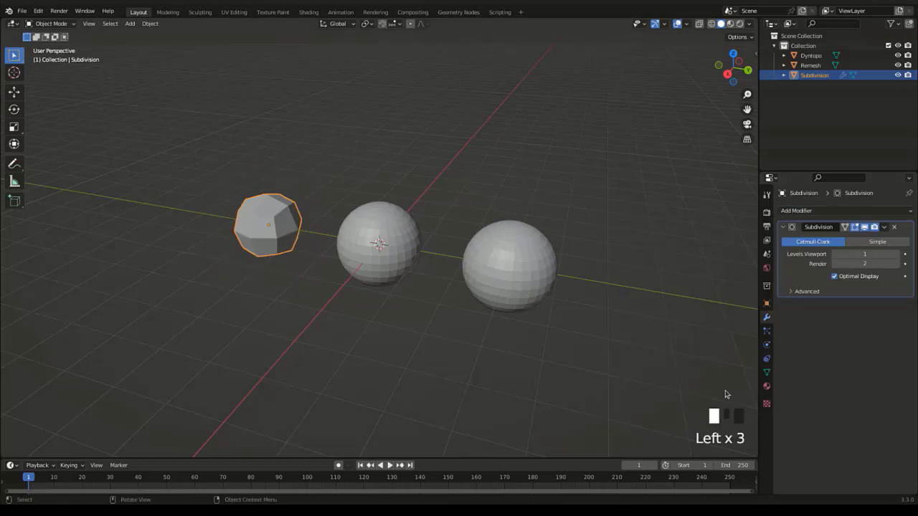
click(895, 255)
click(896, 255)
click(896, 255)
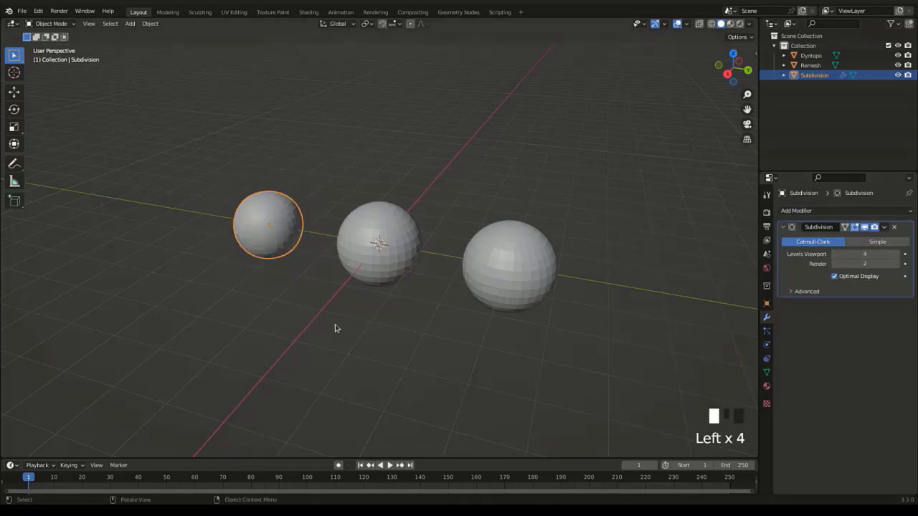
Switch the subdivided cube to the Sculpting workspace and try a Draw brush stroke down its front with the modifier unapplied.
click(201, 12)
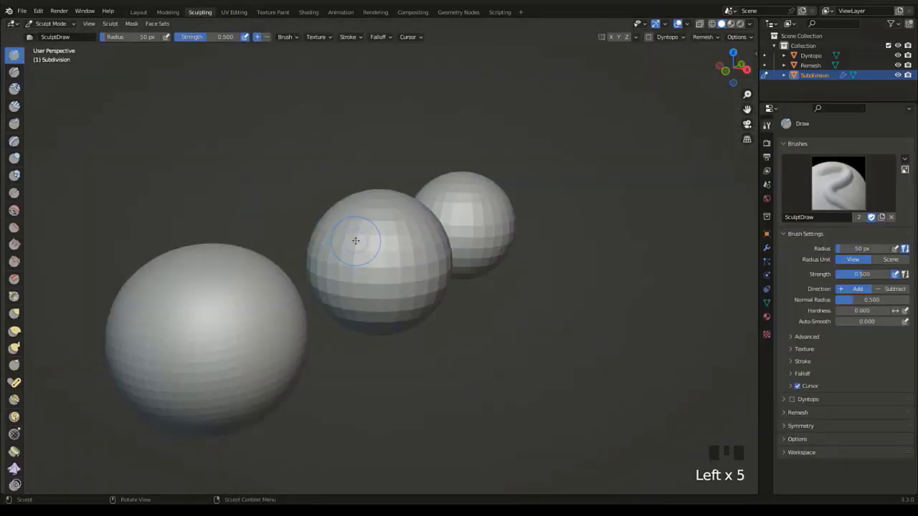
mouse_move(355, 240)
shift+middle_down()
mouse_move(461, 324)
mouse_move(243, 301)
mouse_move(349, 297)
shift+middle_up()
middle_click(462, 324)
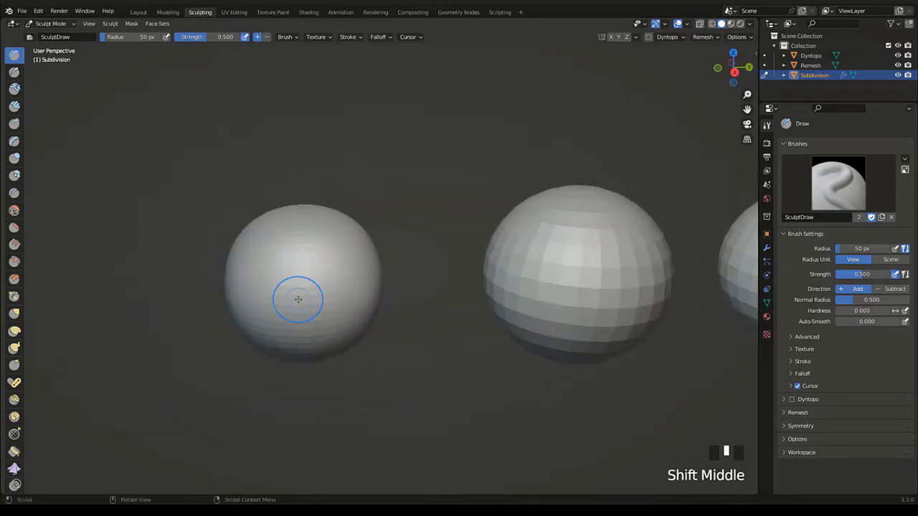
mouse_move(316, 218)
mouse_down()
mouse_move(296, 238)
mouse_move(320, 331)
mouse_up()
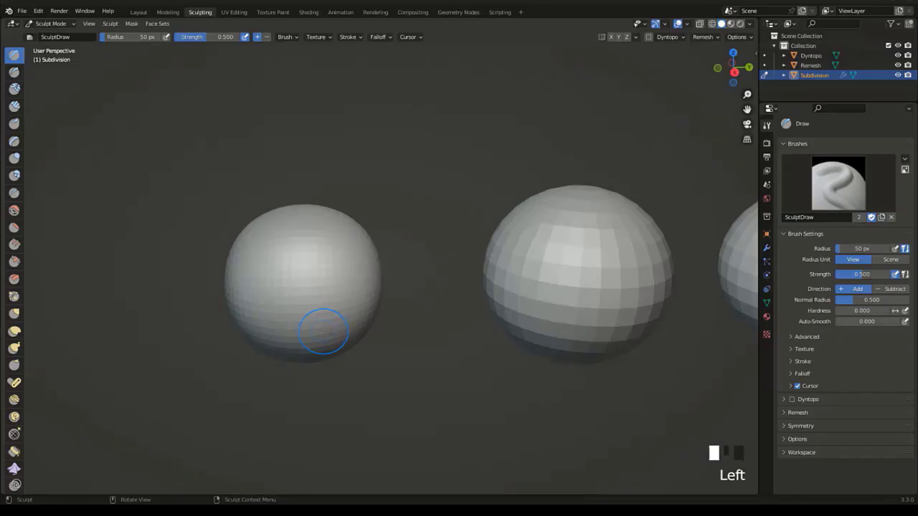
Apply the Subdivision modifier on the Subdivision object.
click(766, 248)
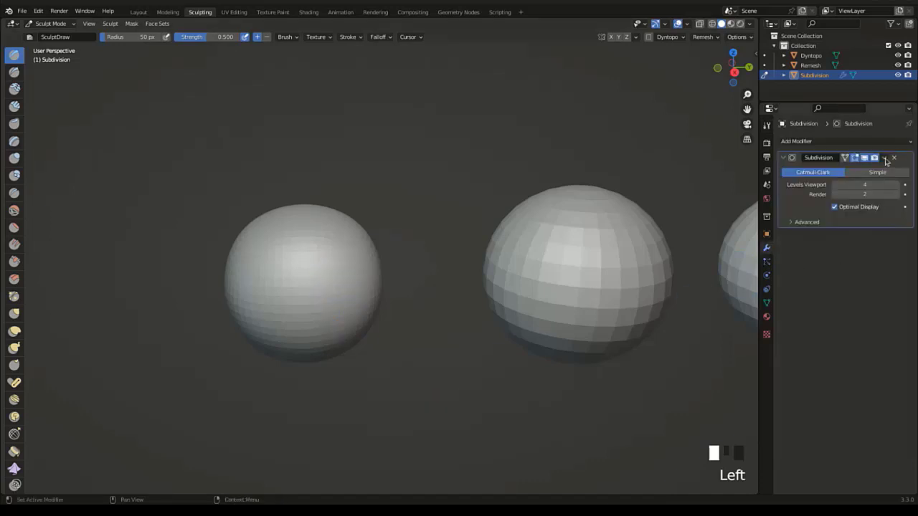
click(885, 157)
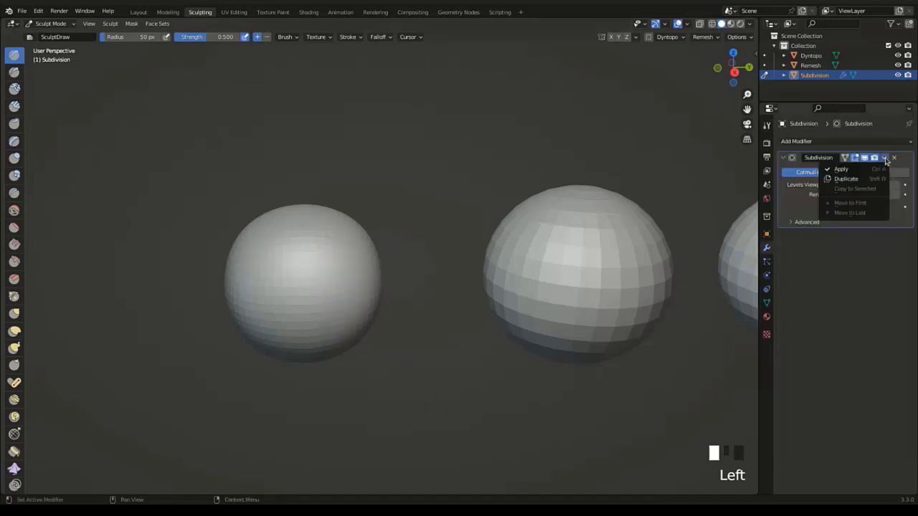
click(841, 170)
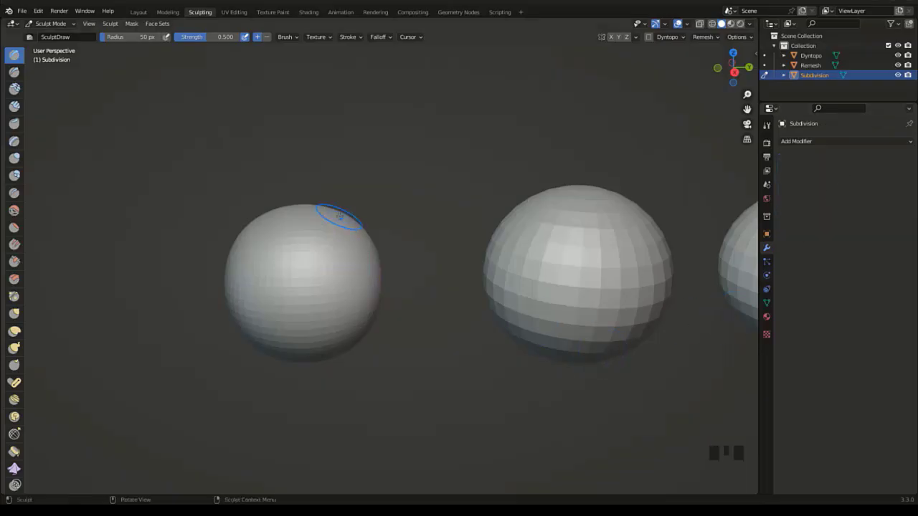
Sculpt raised strokes across the front and side of the Subdivision object with the Draw brush.
mouse_move(339, 216)
mouse_down()
mouse_move(312, 223)
mouse_move(280, 335)
mouse_move(305, 307)
mouse_move(316, 229)
mouse_move(283, 331)
mouse_move(261, 325)
mouse_up()
middle_drag(300, 302, 342, 290)
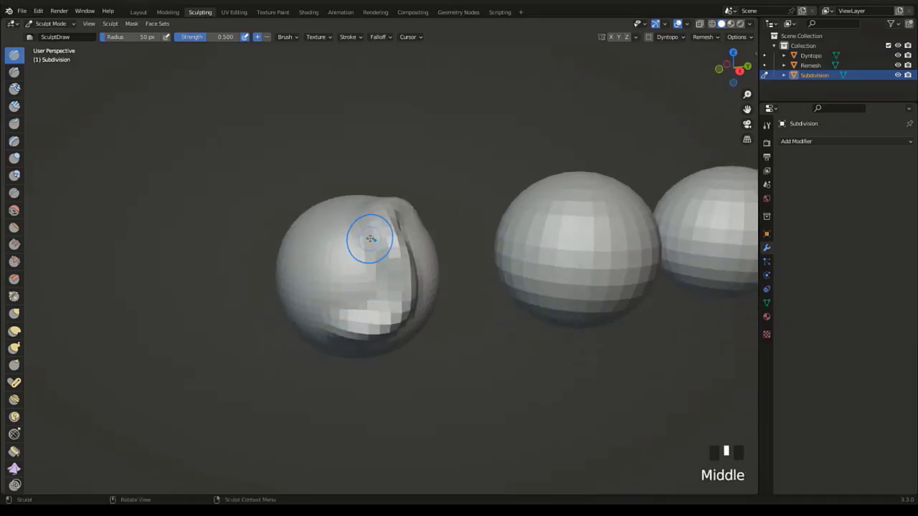
mouse_move(371, 238)
mouse_down()
mouse_move(353, 251)
mouse_move(349, 277)
mouse_move(400, 337)
mouse_up()
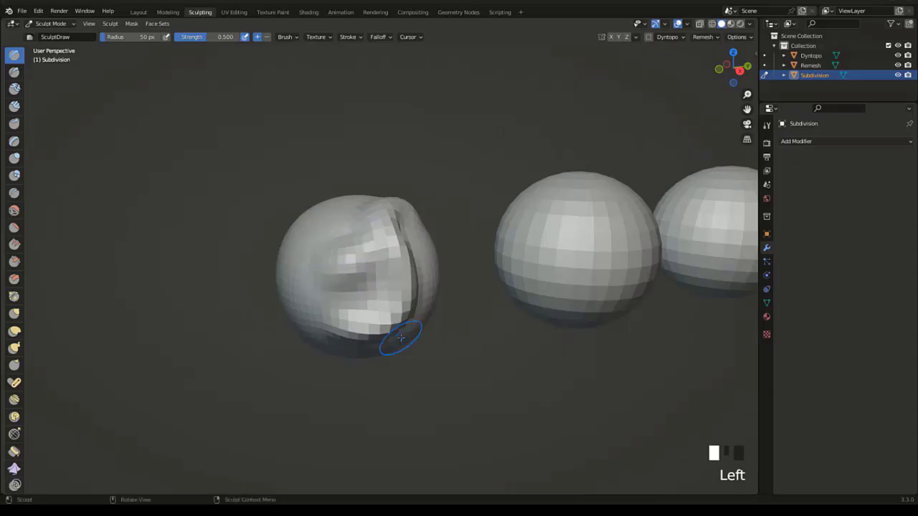
Add and apply another Subdivision Surface modifier to the sculpted object, and draw a further raised stroke across its front.
click(855, 141)
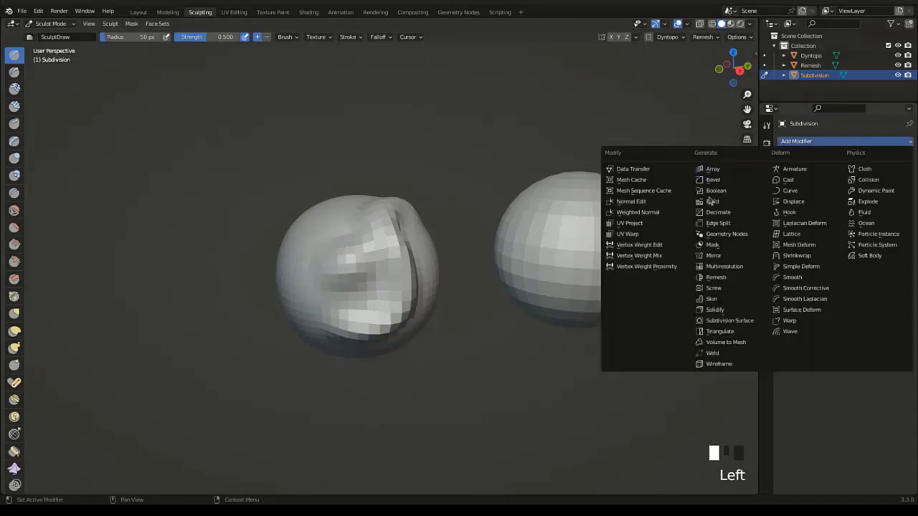
click(729, 321)
click(888, 156)
click(846, 168)
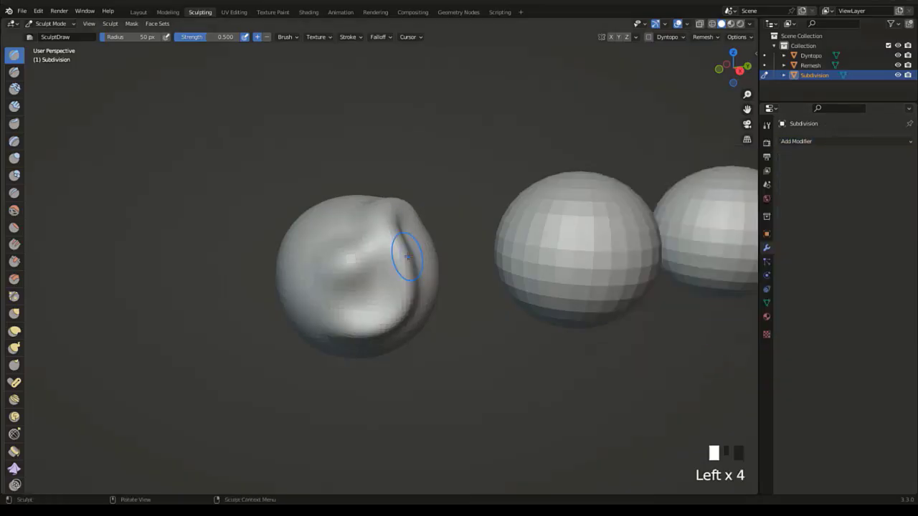
mouse_move(407, 257)
mouse_down()
mouse_move(298, 290)
mouse_move(359, 294)
mouse_up()
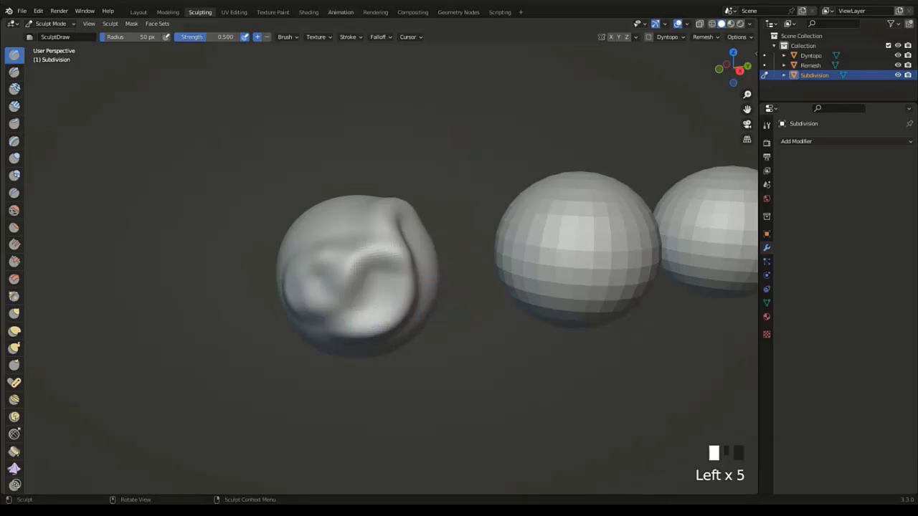
Select the middle sphere, bring it into the Sculpting workspace, and voxel-remesh it with a voxel size of about 0.0365 m.
click(139, 12)
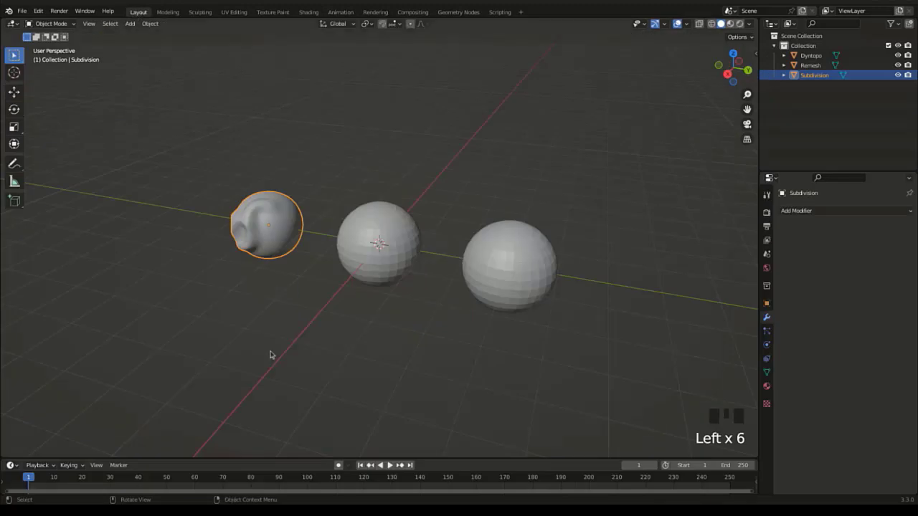
click(378, 235)
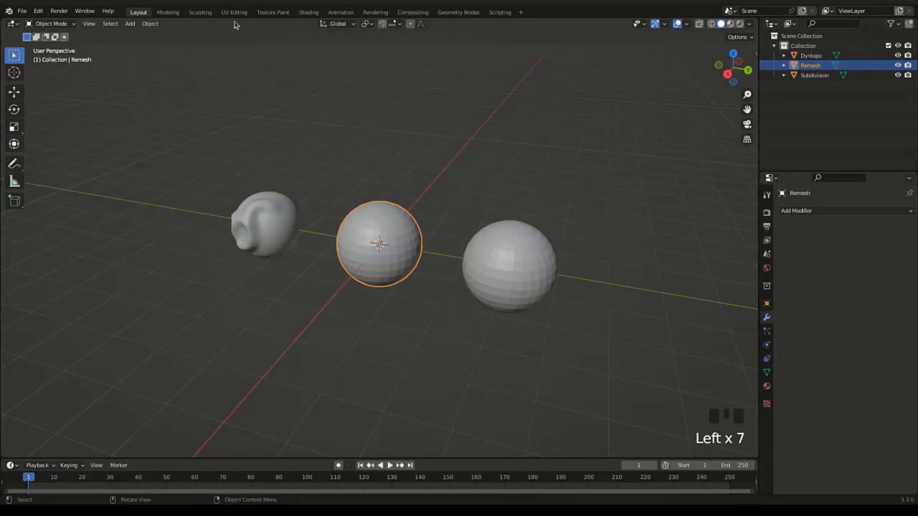
click(197, 12)
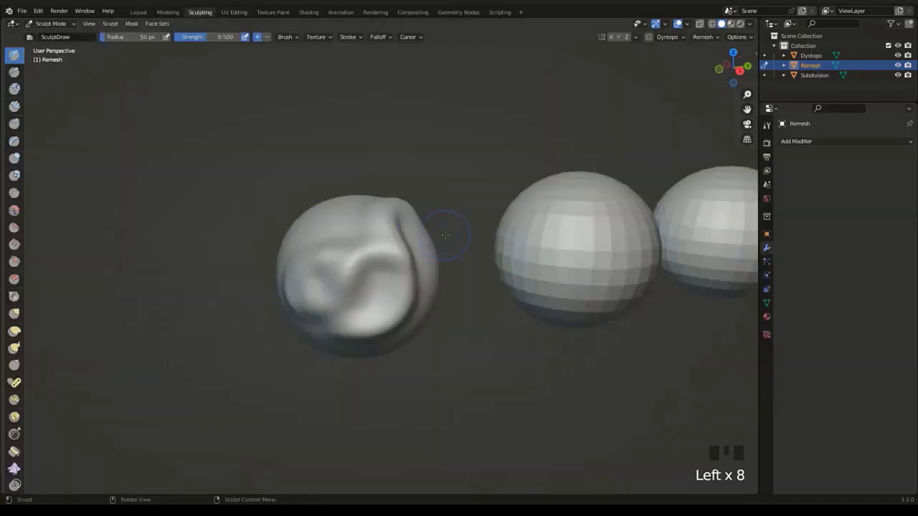
shift+middle_drag(499, 307, 399, 304)
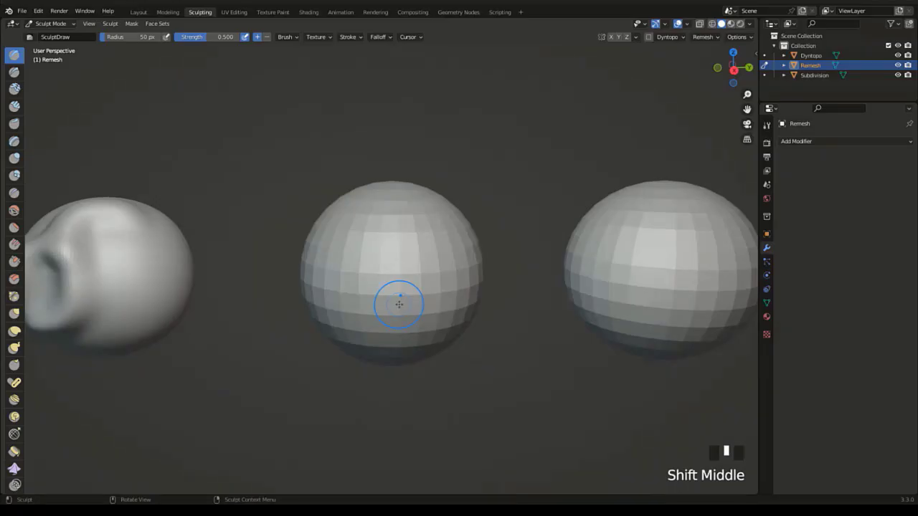
key(shift+r)
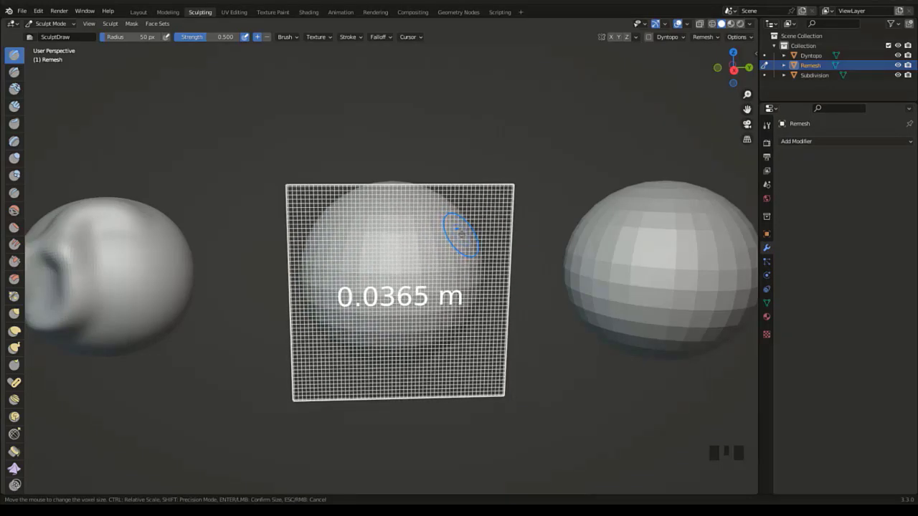
click(460, 231)
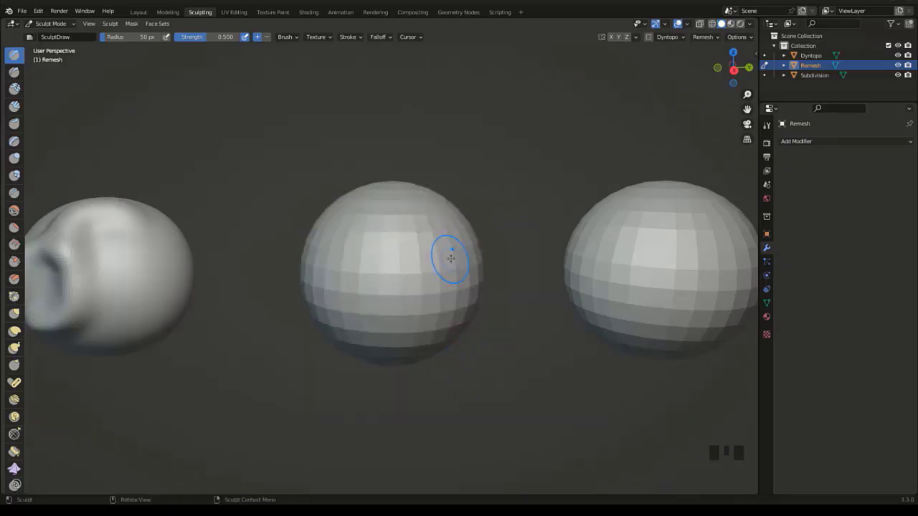
key(ctrl+r)
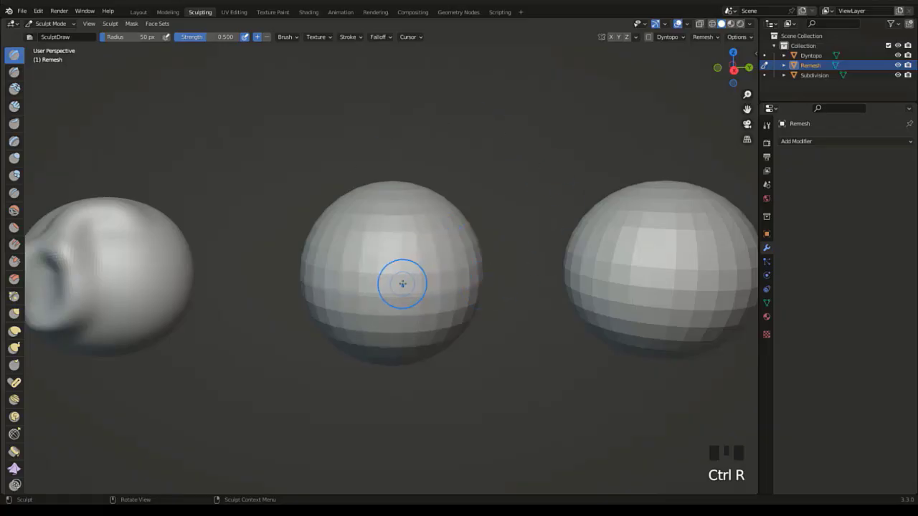
Sculpt an S-shaped raised stroke across the front of the middle sphere with the Draw brush.
scroll(402, 284, up, 4)
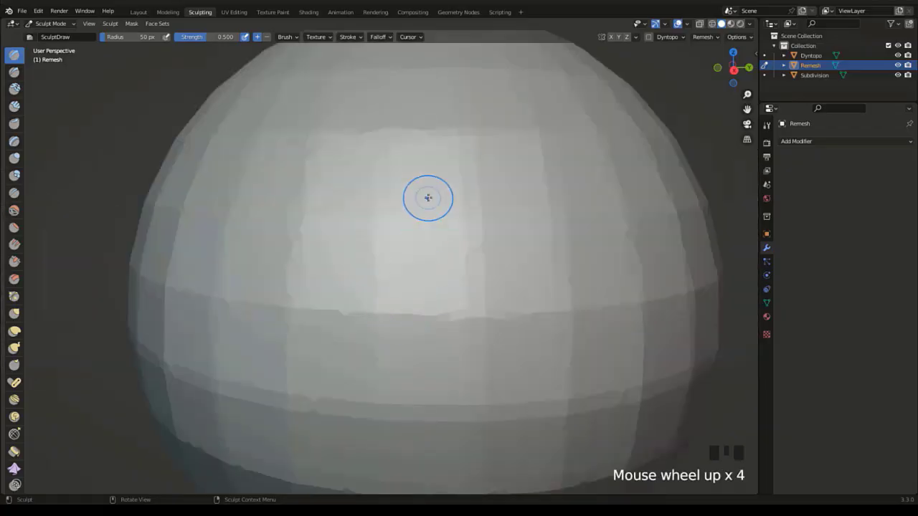
scroll(433, 196, down, 2)
mouse_move(453, 177)
mouse_down()
mouse_move(438, 175)
mouse_move(410, 239)
mouse_move(301, 333)
mouse_move(375, 315)
mouse_move(426, 176)
mouse_move(480, 188)
mouse_move(492, 202)
mouse_up()
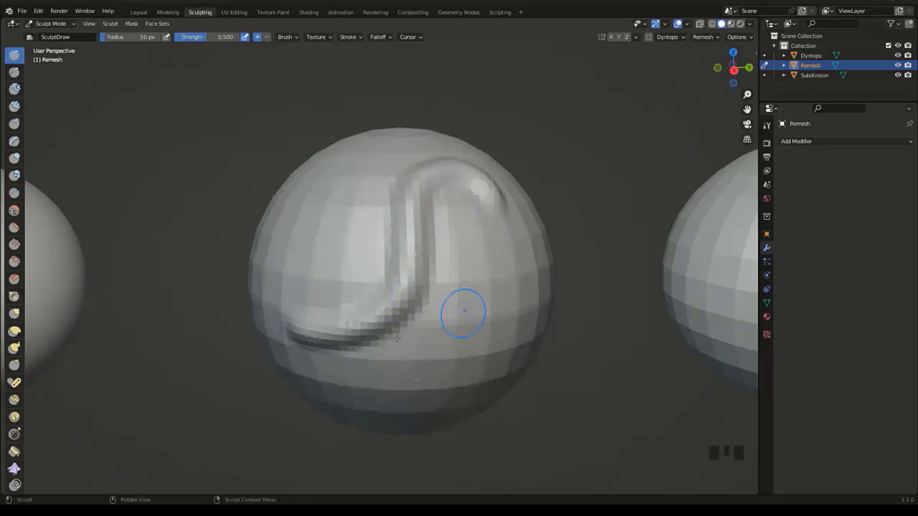
Examine the mesh topology of the Remesh sphere and the Dyntopo sphere in Edit Mode.
click(168, 12)
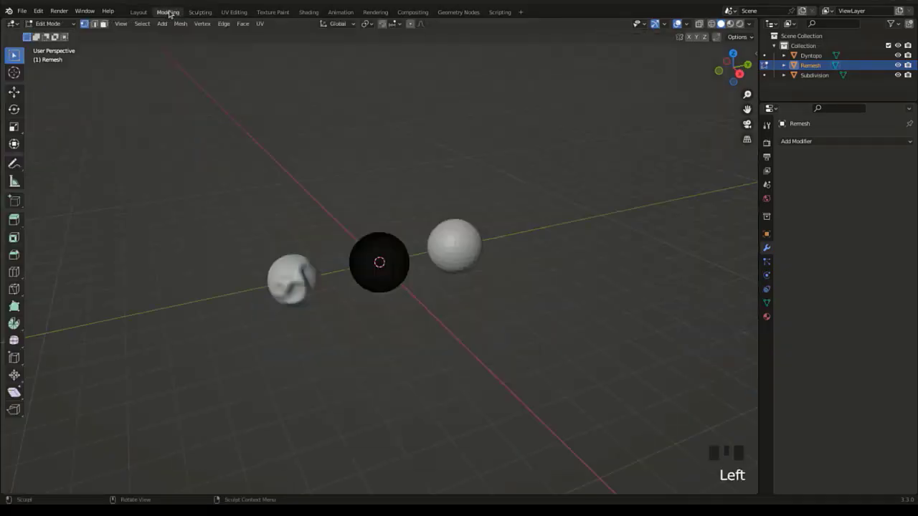
scroll(393, 307, up, 9)
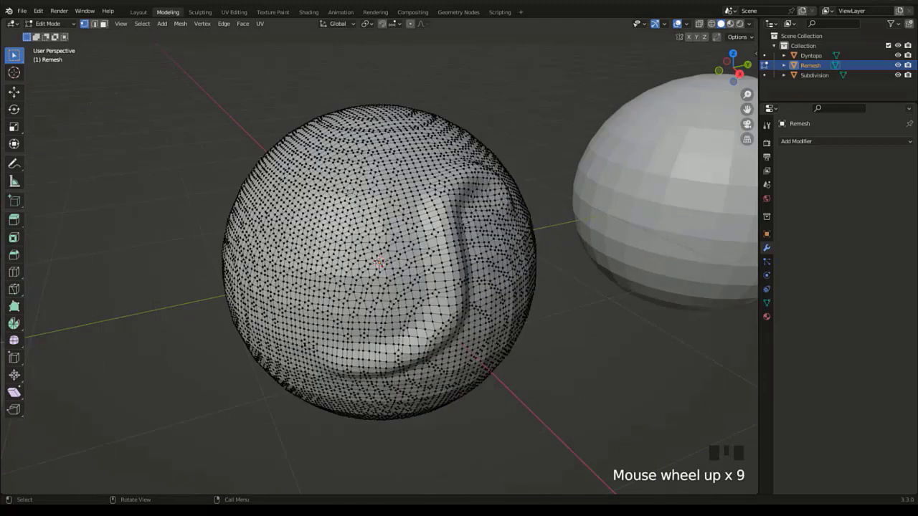
key(Tab)
click(632, 207)
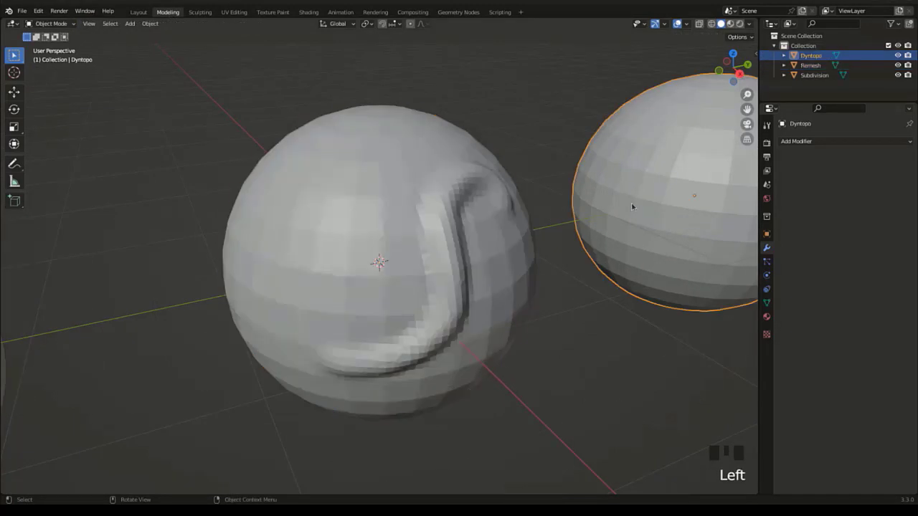
scroll(632, 207, down, 3)
key(Tab)
key(Tab)
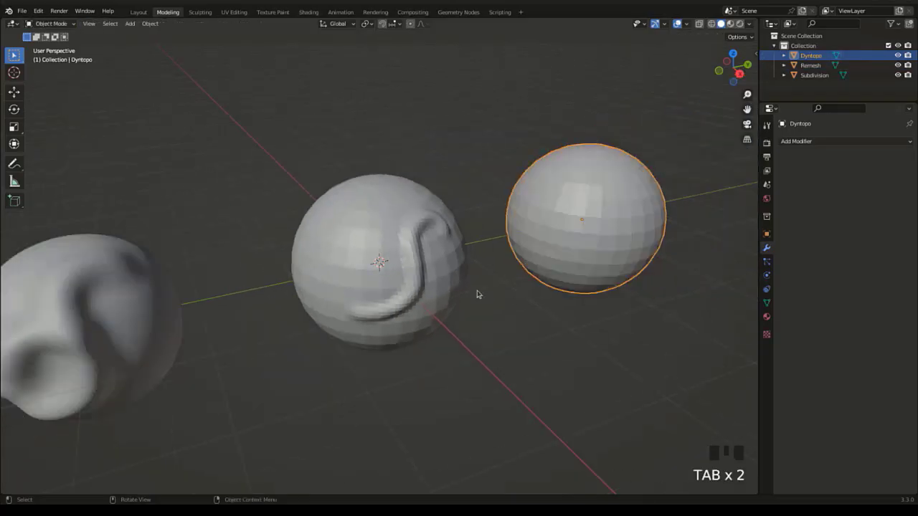
Return the Remesh sphere to the Sculpting workspace, enlarge the brush radius to 97 px, and sculpt broad strokes over its front.
click(415, 271)
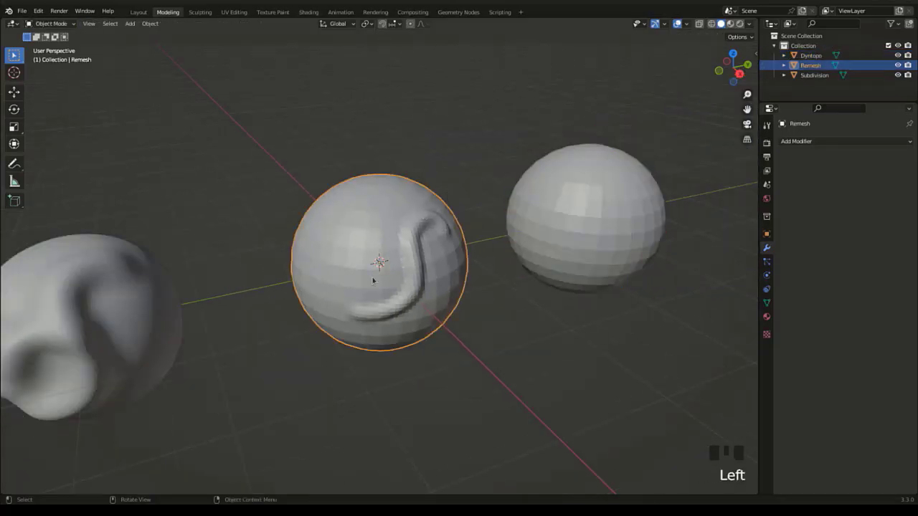
click(200, 12)
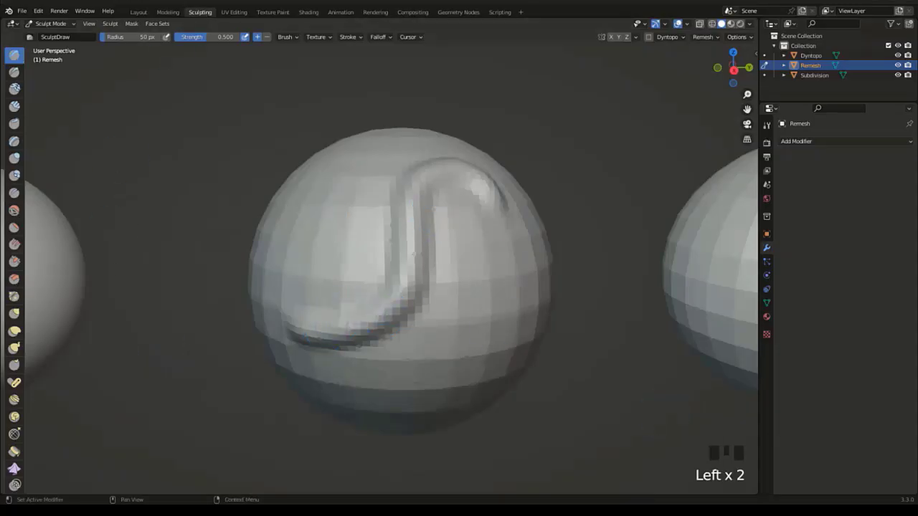
scroll(440, 248, down, 2)
key(f)
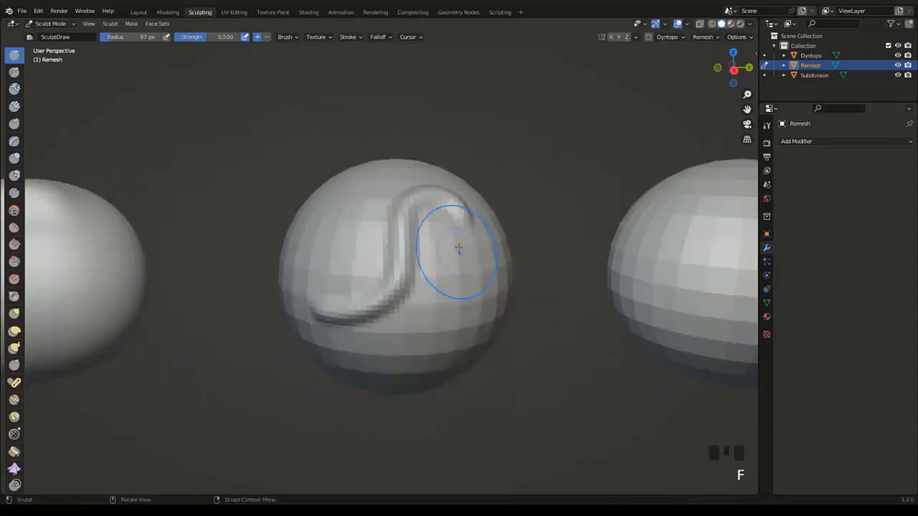
click(405, 225)
mouse_move(405, 226)
mouse_down()
mouse_move(427, 301)
mouse_move(377, 287)
mouse_up()
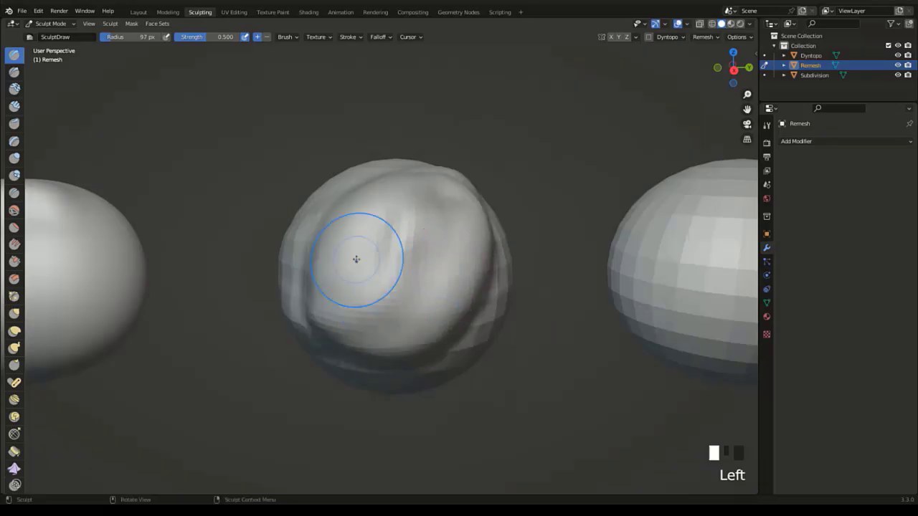
click(706, 38)
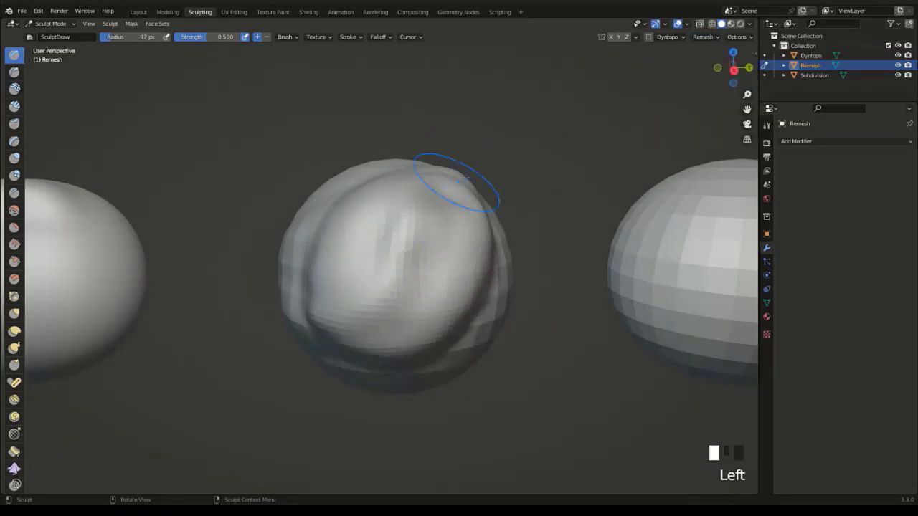
key(shift+r)
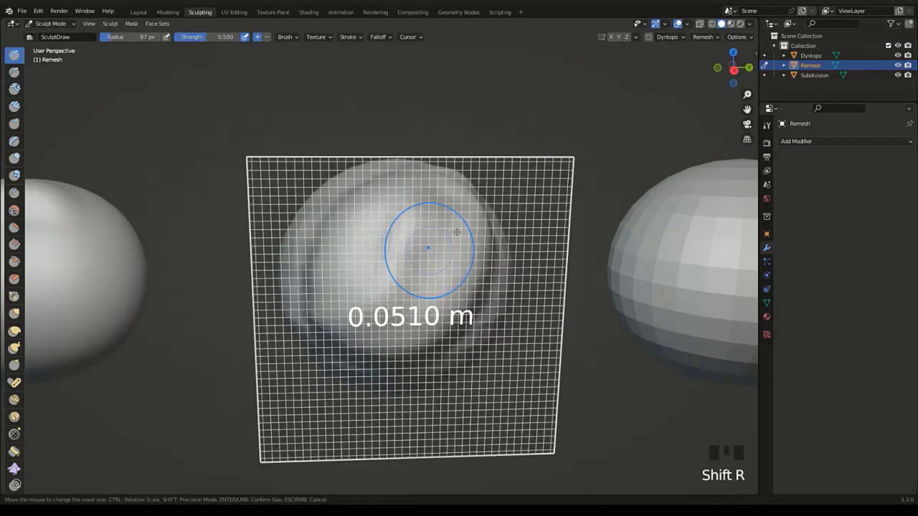
click(471, 233)
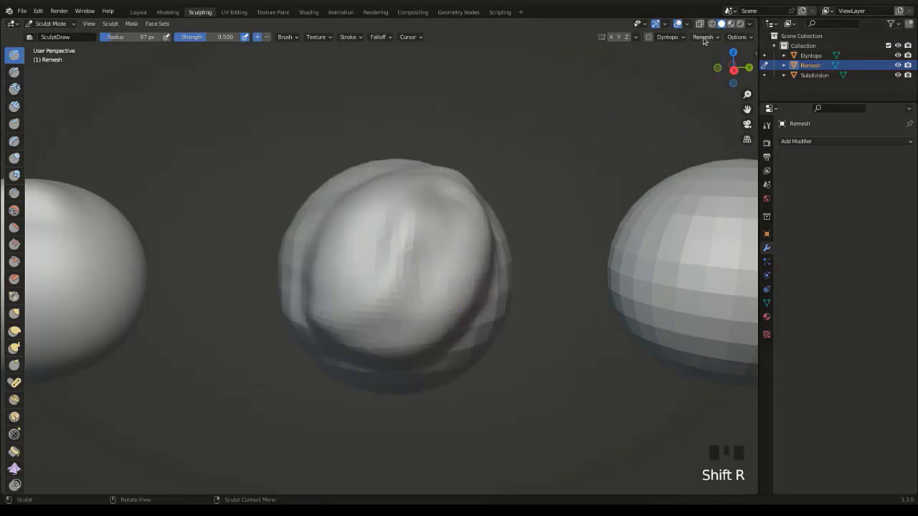
Voxel-remesh the Remesh sphere with a voxel size of 0.025 m.
click(705, 38)
click(731, 55)
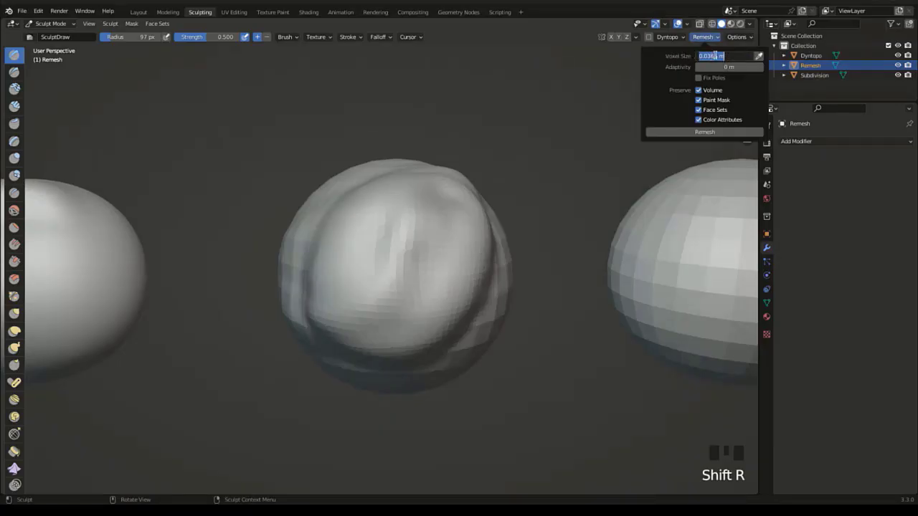
text(0.025)
key(Return)
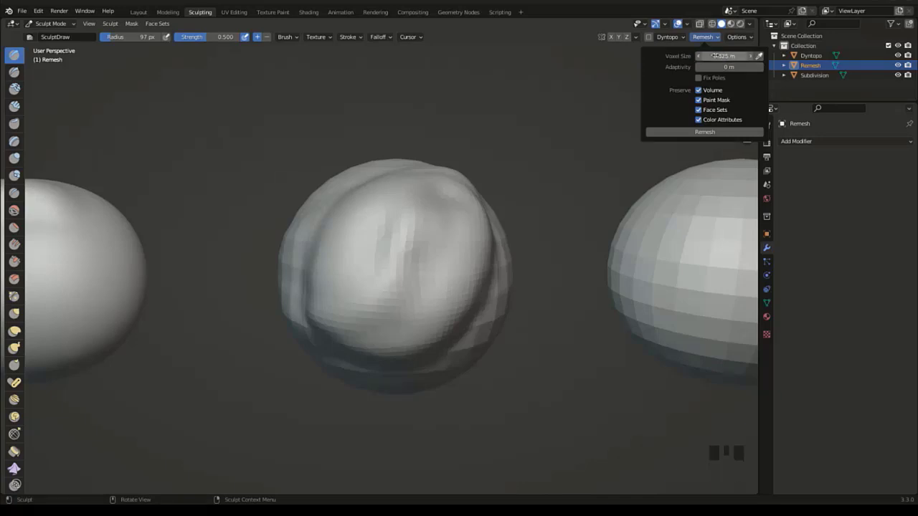
click(704, 133)
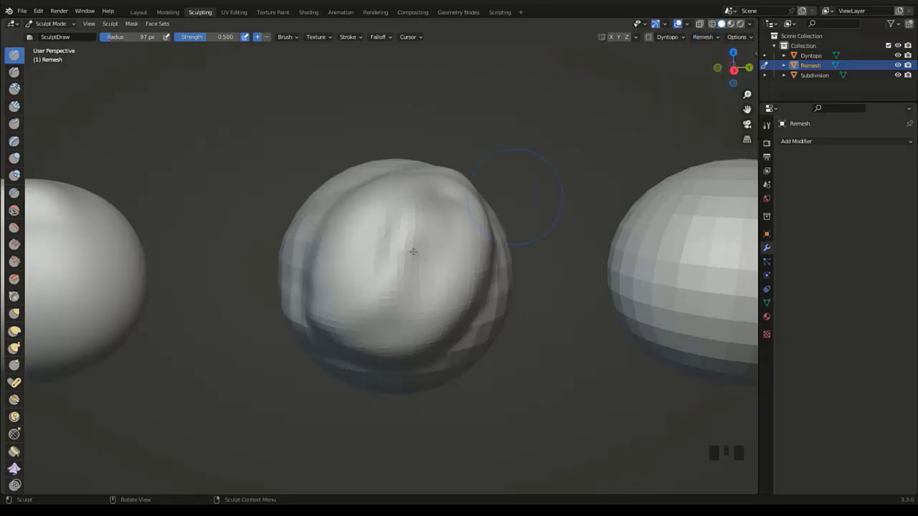
Reduce the brush radius to 42 px and sculpt a thin, looping raised stroke over the front of the Remesh sphere.
scroll(423, 242, up, 2)
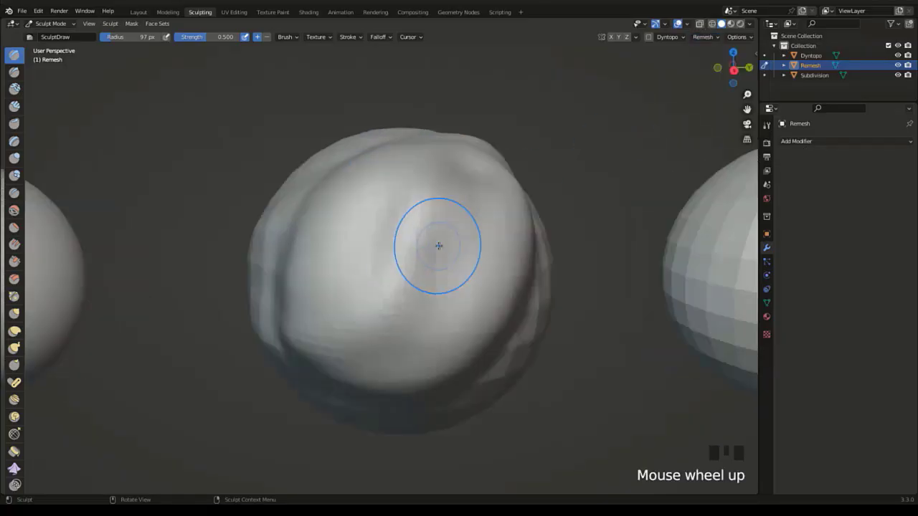
drag(463, 231, 449, 187)
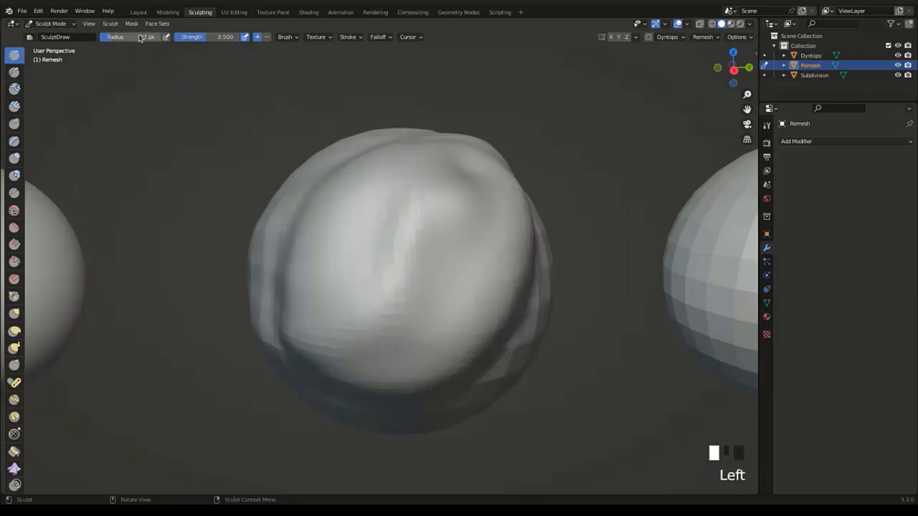
drag(144, 36, 119, 37)
mouse_move(466, 163)
mouse_down()
mouse_move(456, 215)
mouse_move(457, 195)
mouse_move(405, 205)
mouse_move(404, 277)
mouse_move(411, 203)
mouse_move(334, 355)
mouse_move(409, 305)
mouse_move(430, 204)
mouse_move(436, 267)
mouse_move(463, 204)
mouse_move(460, 312)
mouse_move(450, 275)
mouse_up()
Voxel-remesh the Remesh sphere at a coarser voxel size of 0.04 m.
scroll(385, 240, down, 3)
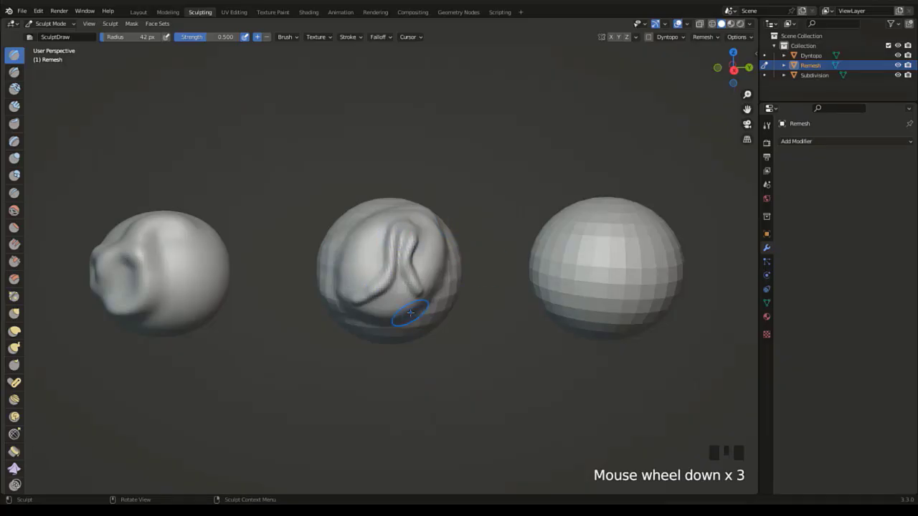
mouse_move(411, 314)
middle_down()
mouse_move(391, 352)
mouse_move(394, 314)
middle_up()
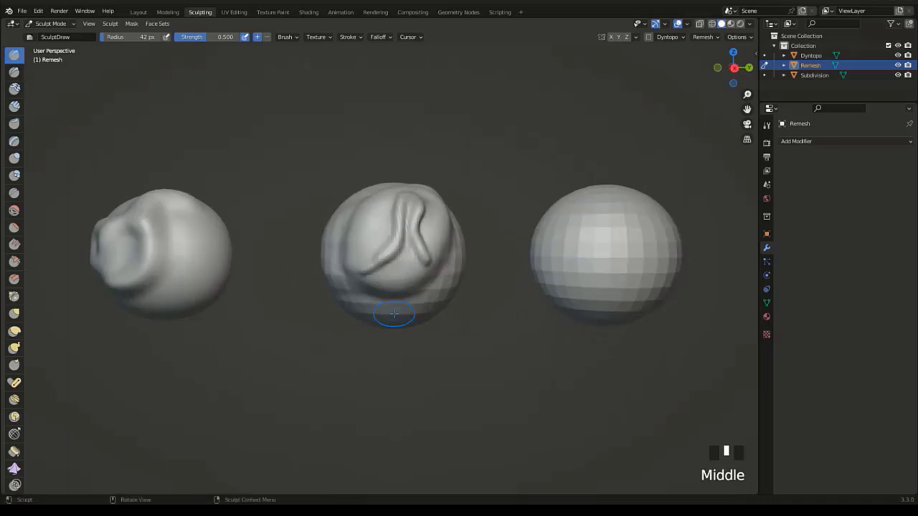
scroll(396, 308, up, 4)
shift+middle_drag(412, 273, 404, 308)
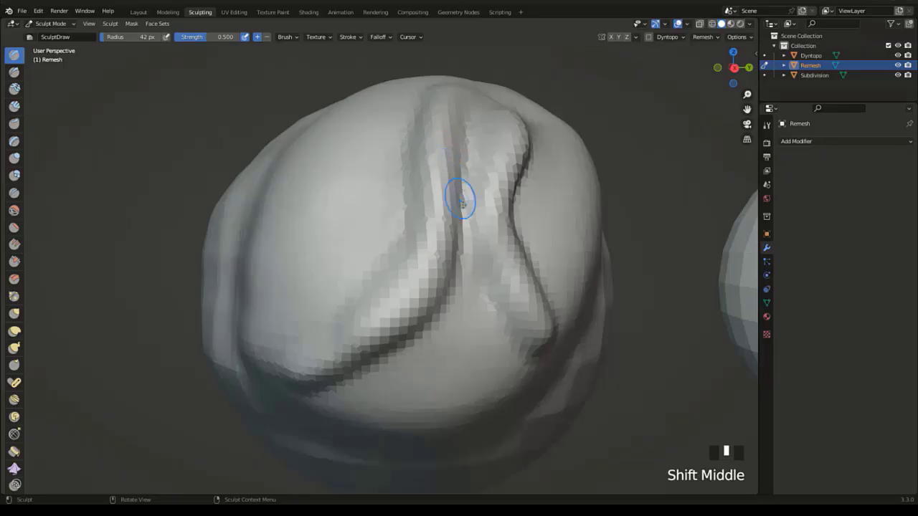
scroll(459, 199, down, 2)
mouse_move(459, 198)
shift+middle_down()
mouse_move(431, 208)
mouse_move(399, 297)
mouse_move(258, 308)
shift+middle_up()
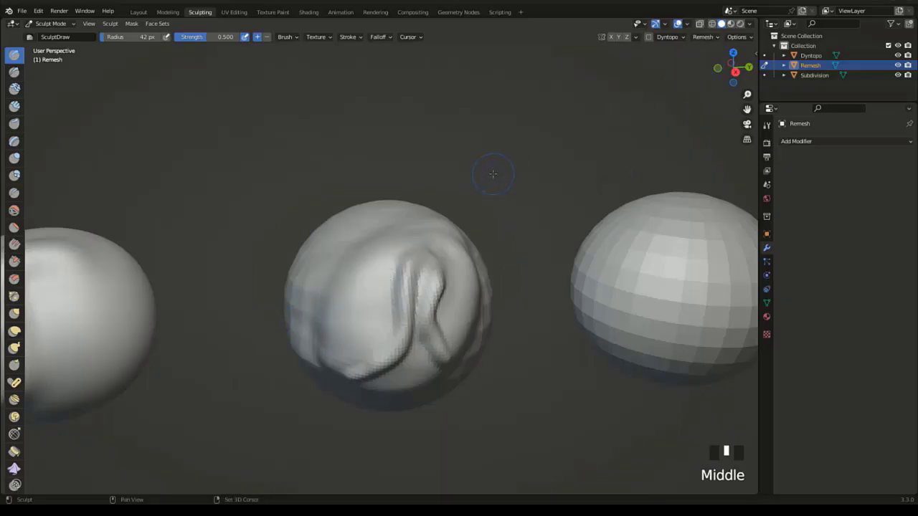
key(shift+r)
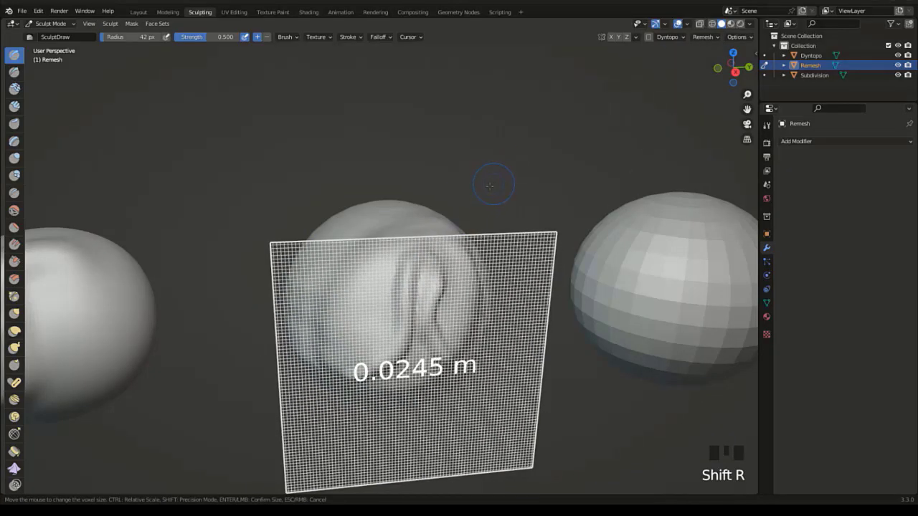
click(492, 180)
click(714, 39)
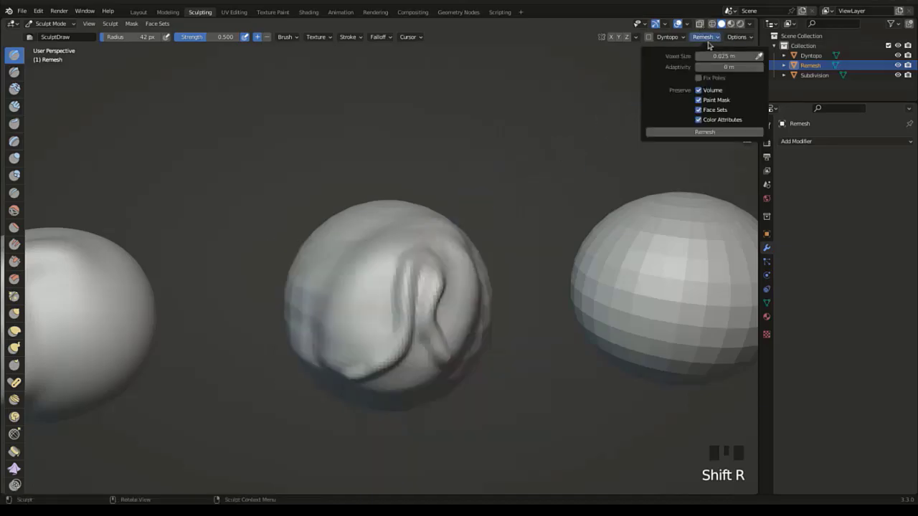
click(731, 56)
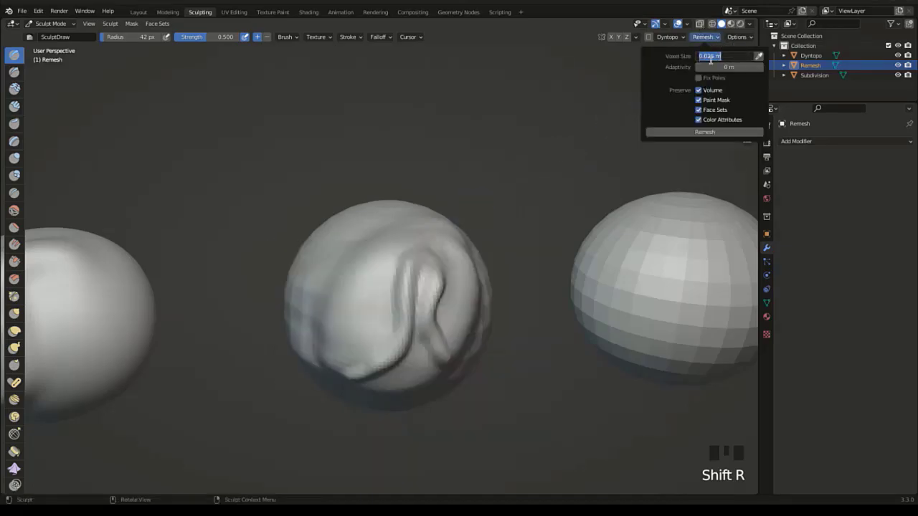
text(0.04)
key(Return)
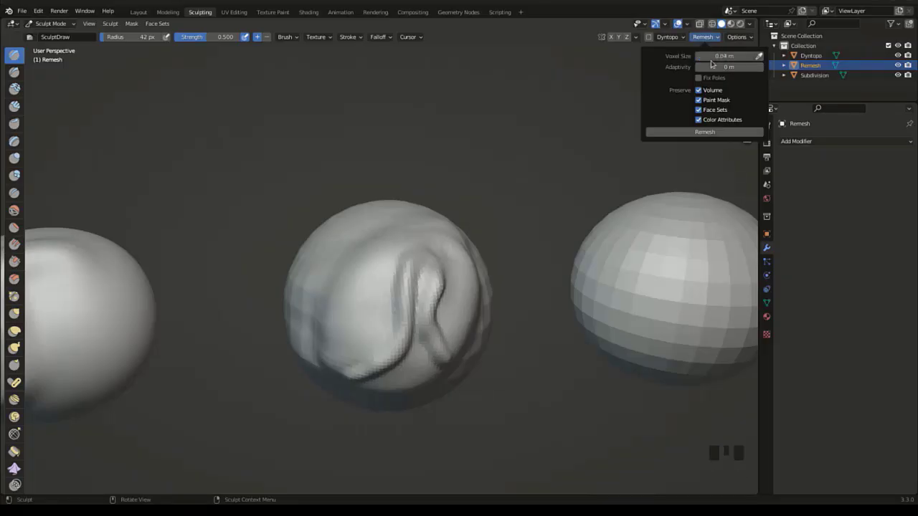
click(716, 133)
Sculpt a long curved raised stroke down the side of the Remesh sphere with the Draw brush.
middle_drag(359, 315, 325, 316)
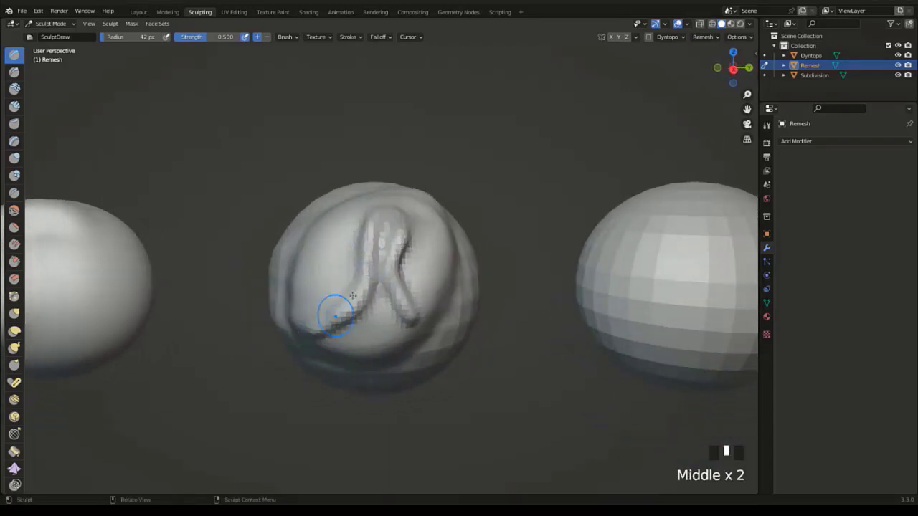
middle_drag(399, 214, 380, 304)
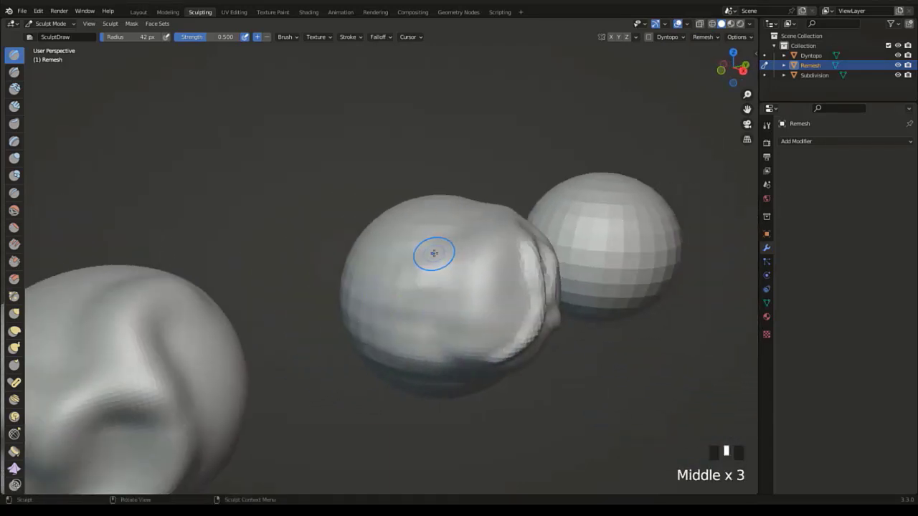
mouse_move(430, 251)
mouse_down()
mouse_move(403, 280)
mouse_move(393, 350)
mouse_move(425, 243)
mouse_move(420, 301)
mouse_move(430, 298)
mouse_up()
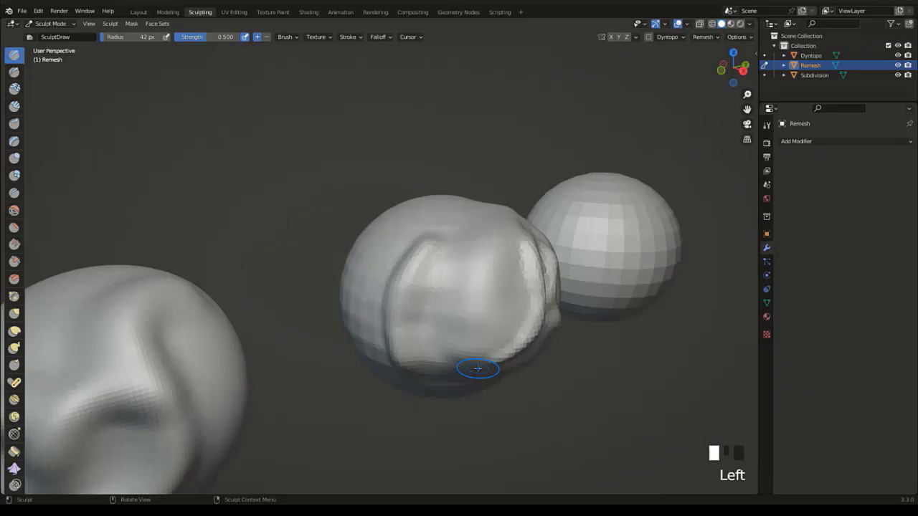
mouse_move(478, 369)
mouse_down()
mouse_move(459, 377)
mouse_move(504, 395)
mouse_up()
Select the Dyntopo sphere, bring it into the Sculpting workspace, and enable Dyntopo, accepting the vertex data warning.
click(136, 12)
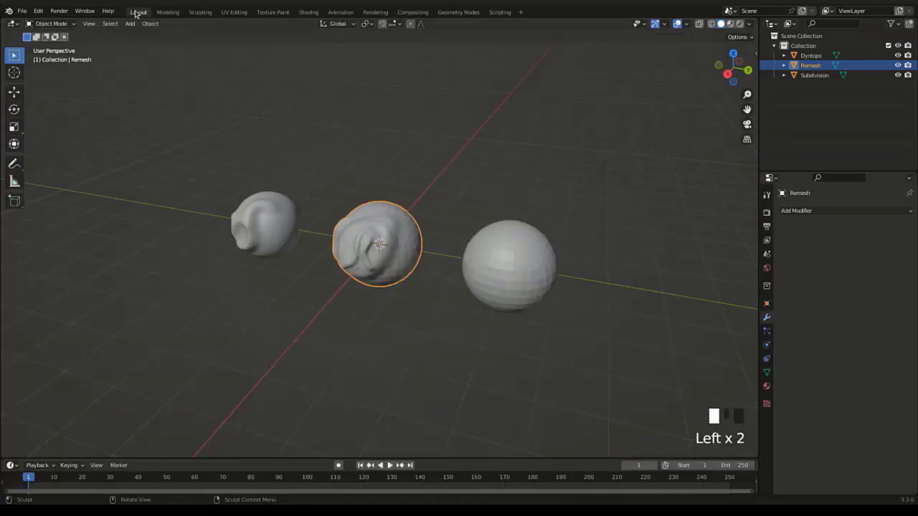
click(524, 239)
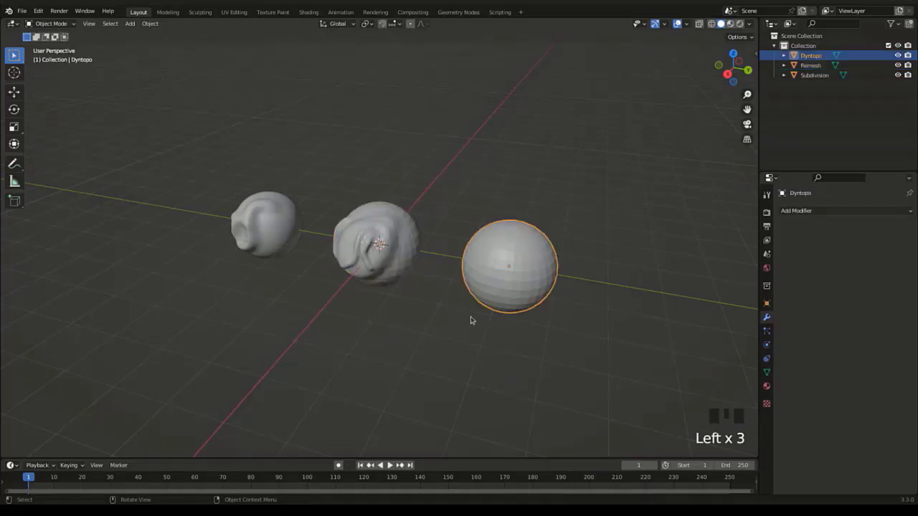
click(198, 12)
mouse_move(592, 248)
shift+middle_down()
mouse_move(549, 263)
mouse_move(534, 291)
mouse_move(358, 273)
shift+middle_up()
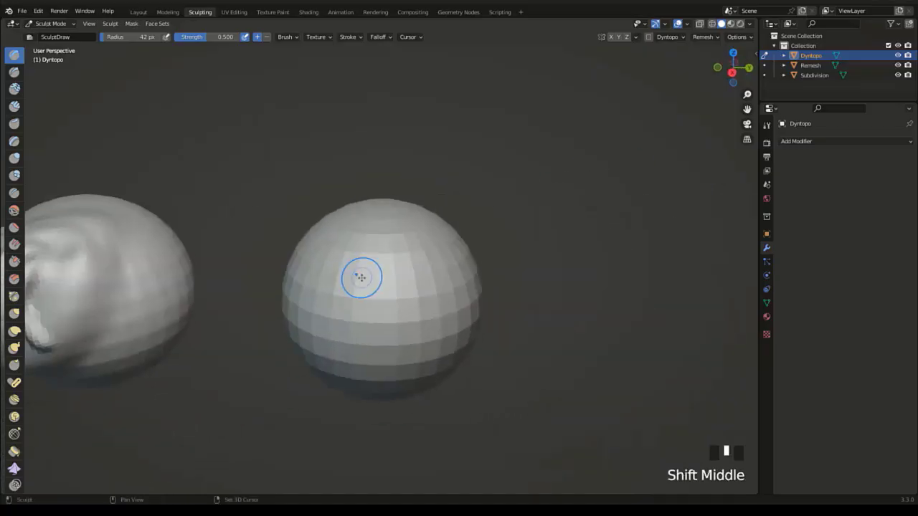
click(650, 38)
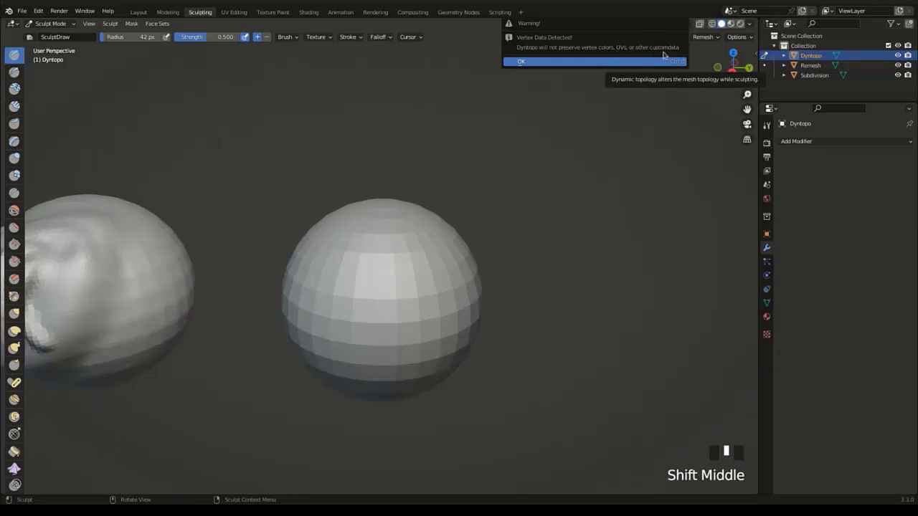
click(629, 63)
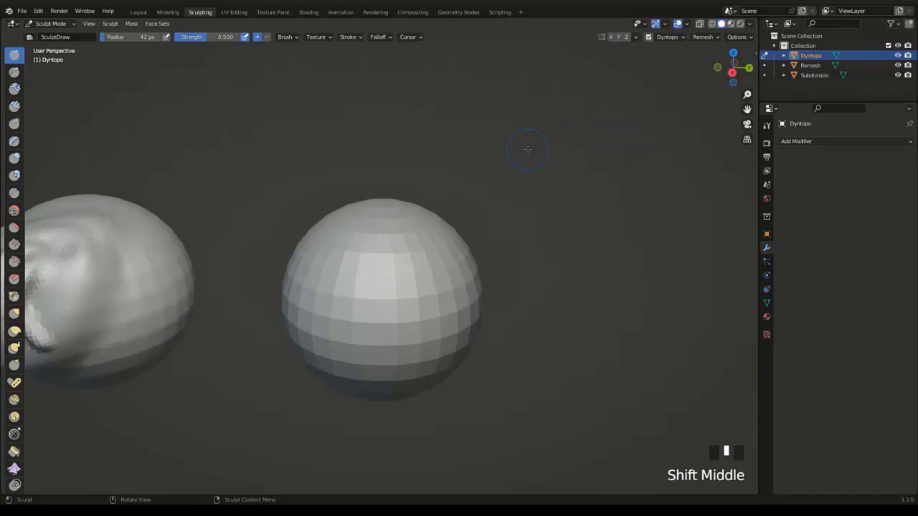
Sculpt a finely detailed, C-shaped raised stroke down the front of the Dyntopo sphere.
scroll(390, 259, up, 2)
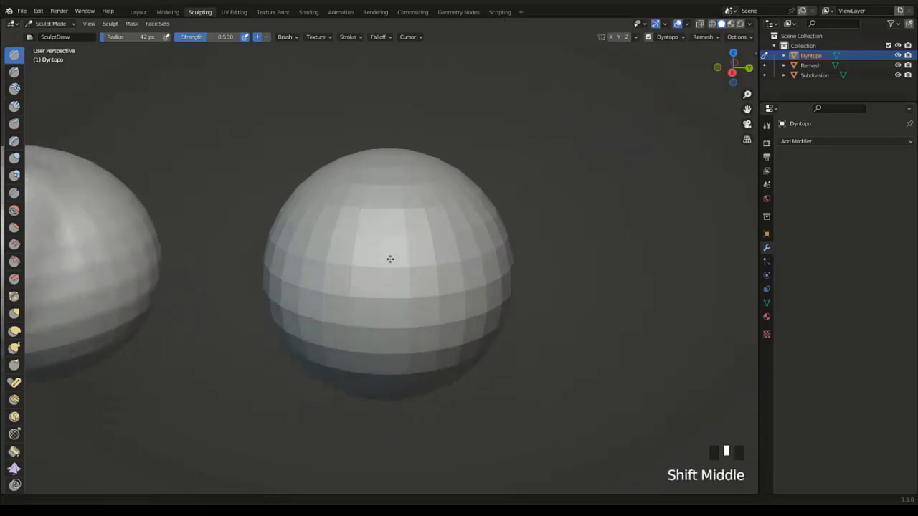
scroll(390, 258, up, 3)
mouse_move(488, 120)
mouse_down()
mouse_move(403, 263)
mouse_move(395, 319)
mouse_move(430, 136)
mouse_move(476, 118)
mouse_move(409, 162)
mouse_move(355, 280)
mouse_move(407, 386)
mouse_up()
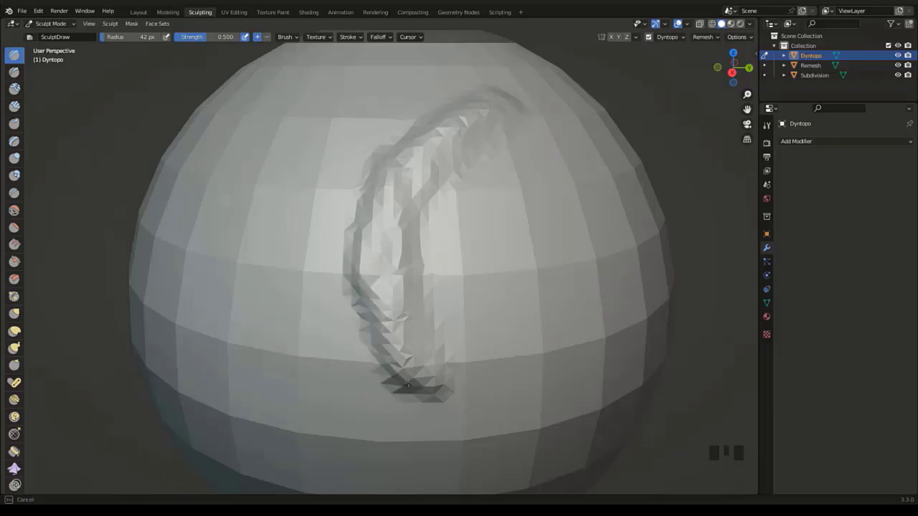
Sculpt a rounded, coarsely faceted raised patch over the C-shaped stroke on the Dyntopo sphere.
scroll(409, 248, down, 4)
mouse_move(410, 248)
mouse_down()
mouse_move(416, 223)
mouse_move(423, 284)
mouse_move(384, 262)
mouse_move(404, 316)
mouse_up()
key(ctrl+z)
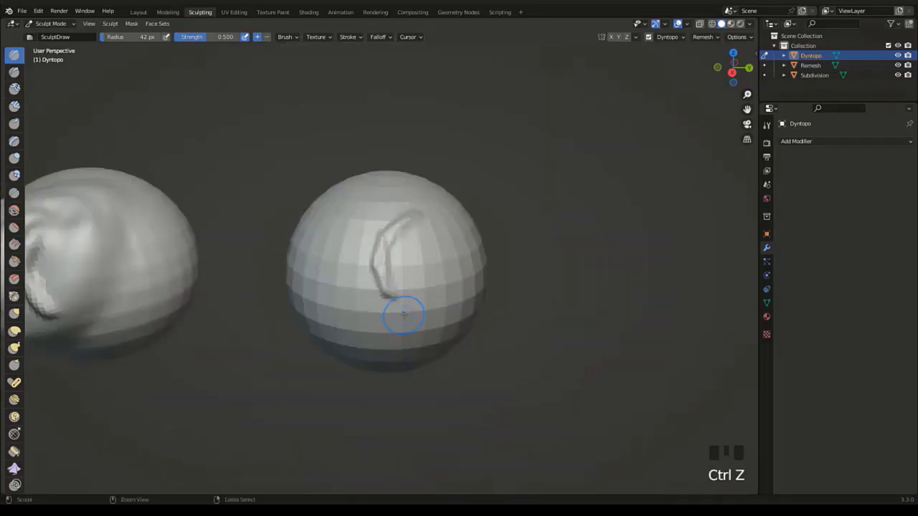
scroll(399, 301, up, 1)
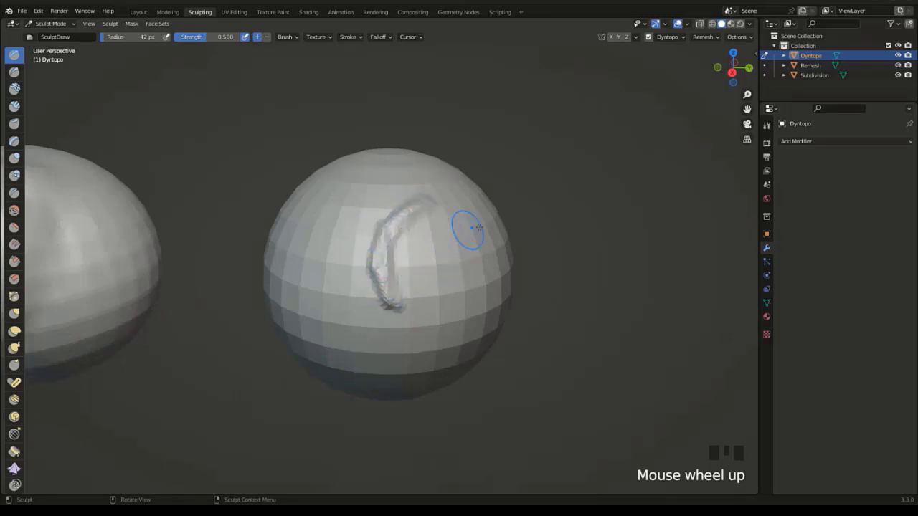
mouse_move(472, 277)
mouse_down()
mouse_move(414, 215)
mouse_move(403, 311)
mouse_move(398, 209)
mouse_move(367, 273)
mouse_move(393, 330)
mouse_up()
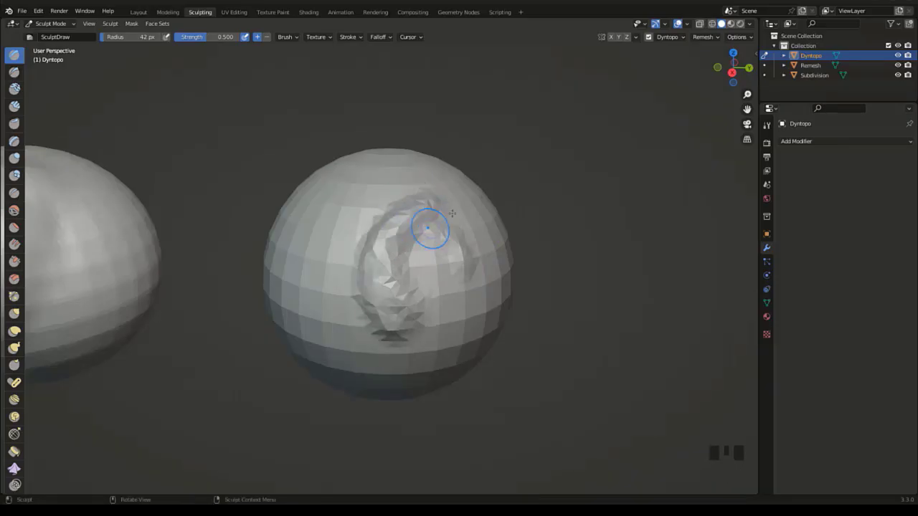
mouse_move(439, 245)
mouse_down()
mouse_move(408, 251)
mouse_move(445, 294)
mouse_move(412, 278)
mouse_move(424, 309)
mouse_move(388, 251)
mouse_move(408, 267)
mouse_up()
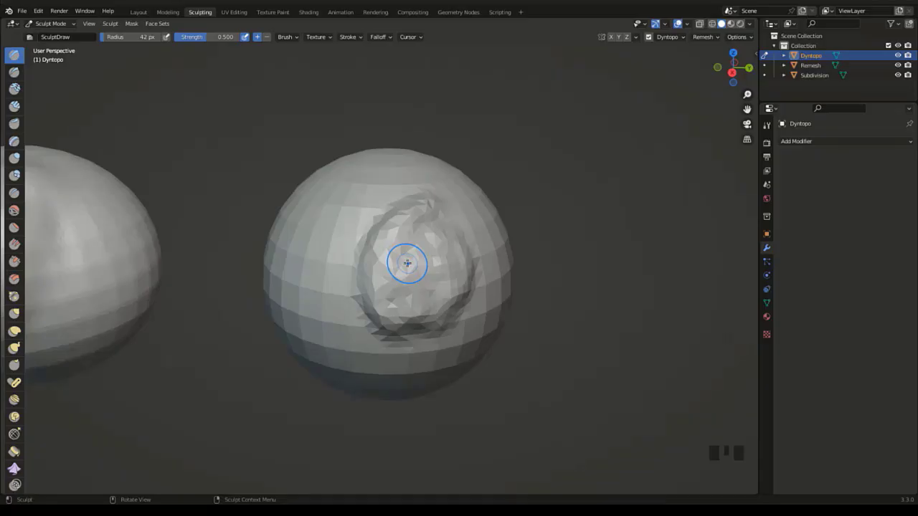
Sculpt a finer hook-shaped ridge down the middle of the raised patch on the Dyntopo sphere.
scroll(418, 291, up, 1)
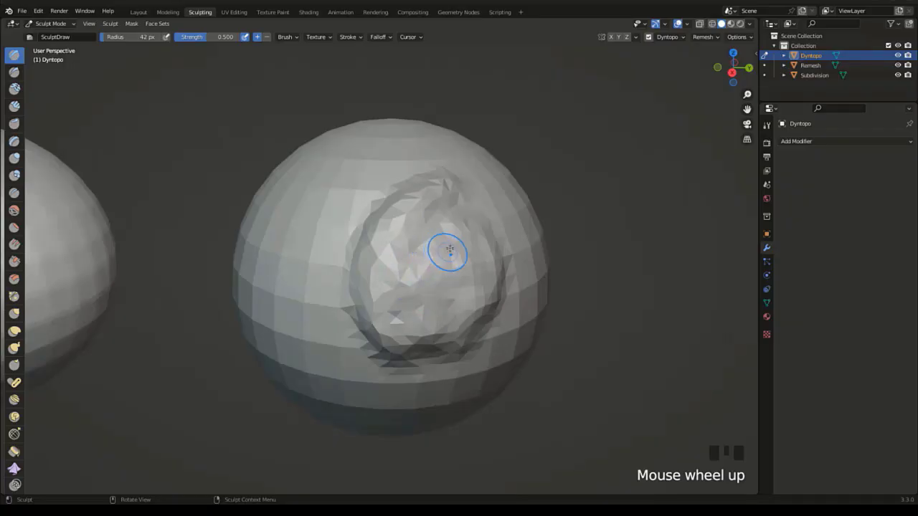
scroll(466, 204, up, 2)
click(504, 184)
mouse_move(505, 185)
mouse_down()
mouse_move(416, 363)
mouse_move(505, 172)
mouse_up()
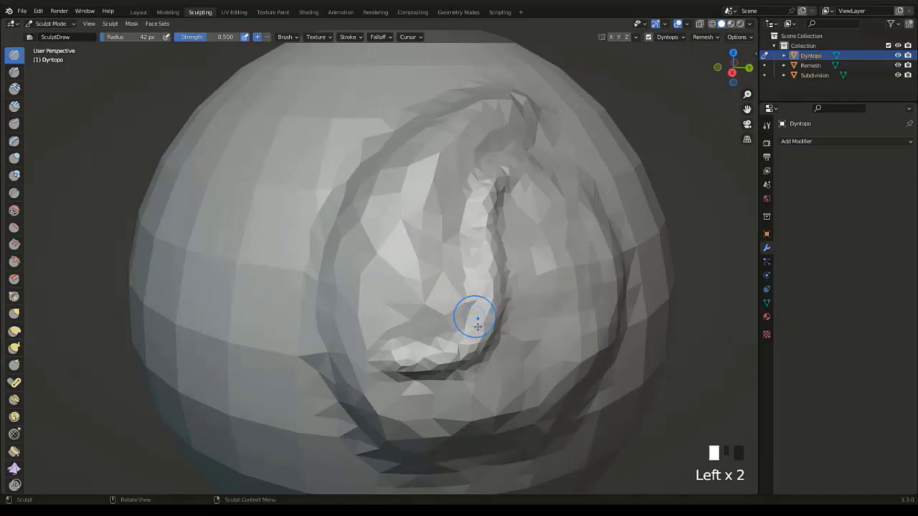
Turn off Dyntopo and voxel remesh the Dyntopo sphere with a voxel size of 0.05 m.
scroll(508, 246, down, 4)
mouse_move(508, 246)
shift+middle_down()
mouse_move(545, 273)
mouse_move(440, 336)
shift+middle_up()
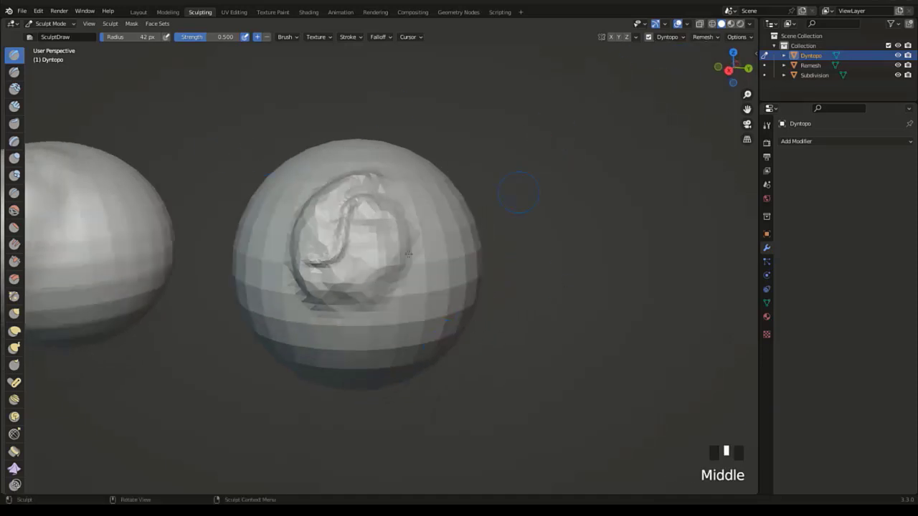
shift+middle_drag(268, 220, 385, 236)
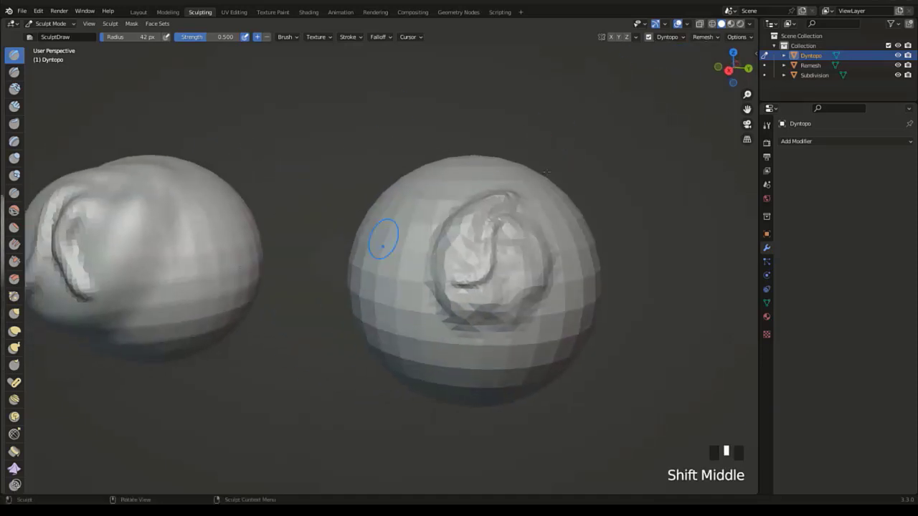
click(705, 36)
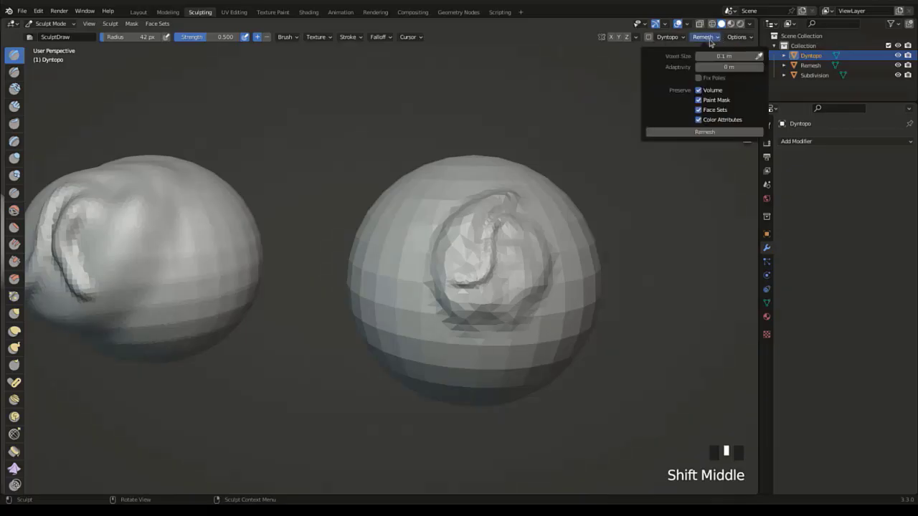
click(729, 55)
text(0.05)
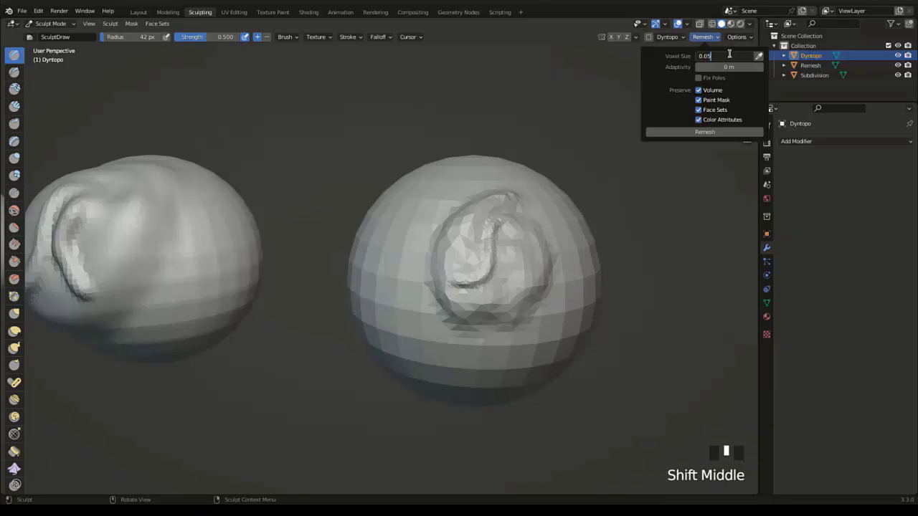
key(Return)
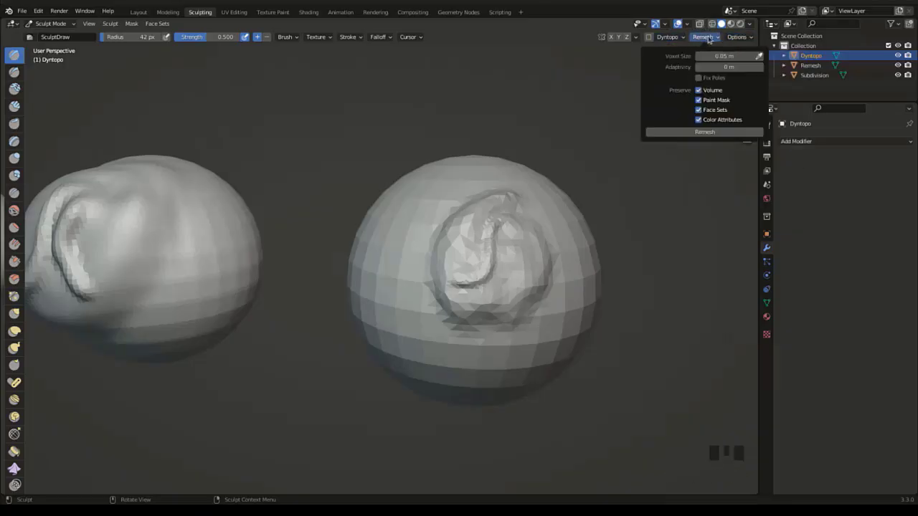
click(713, 133)
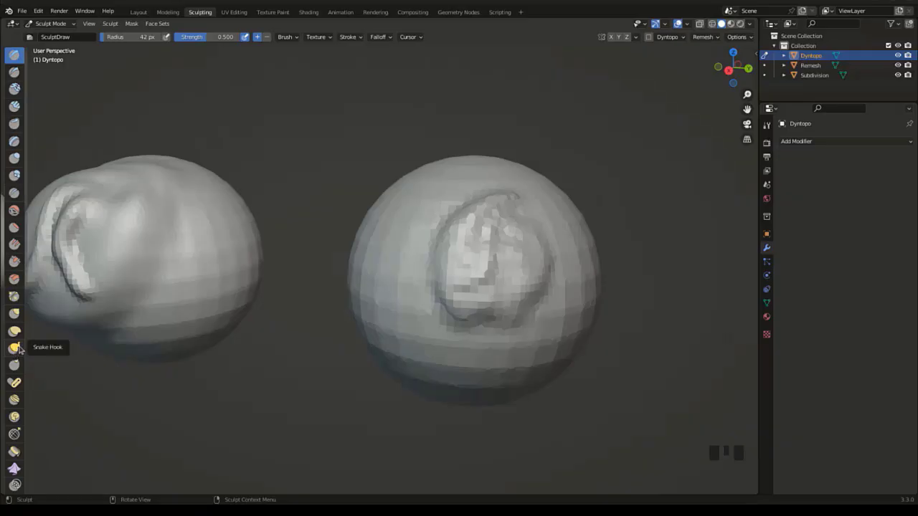
Pull a straight spike out of the sphere's upper right side with the Snake Hook brush, Dyntopo off.
click(15, 348)
scroll(447, 225, down, 3)
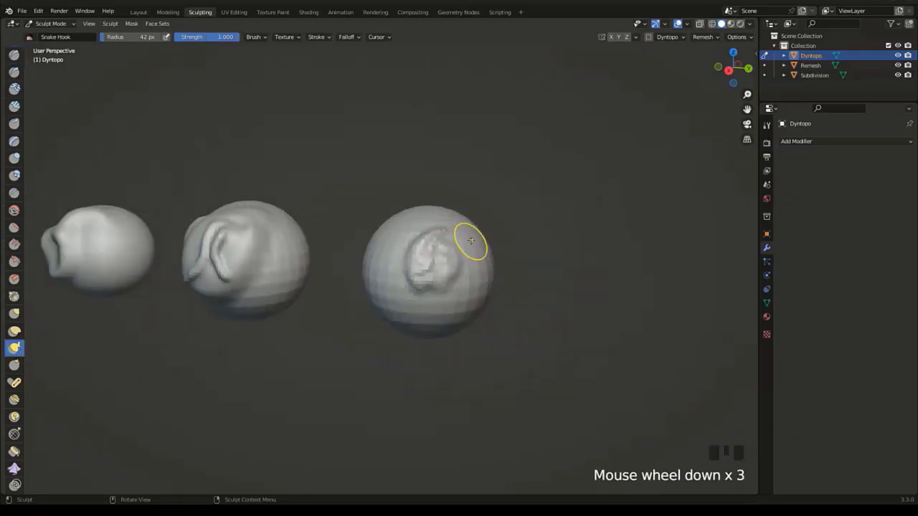
mouse_move(476, 238)
mouse_down()
mouse_move(533, 209)
mouse_move(542, 190)
mouse_up()
scroll(570, 229, up, 3)
middle_drag(570, 230, 555, 251)
scroll(555, 300, up, 2)
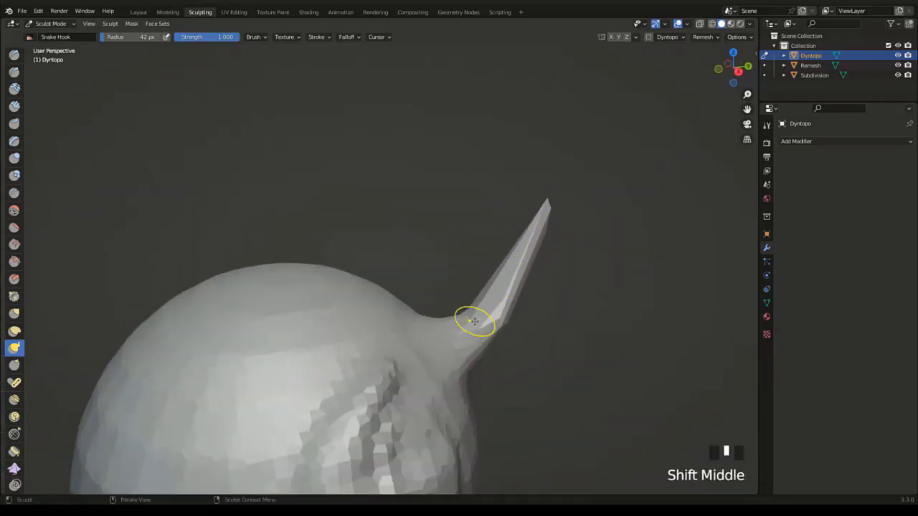
middle_drag(476, 320, 381, 332)
scroll(421, 323, down, 2)
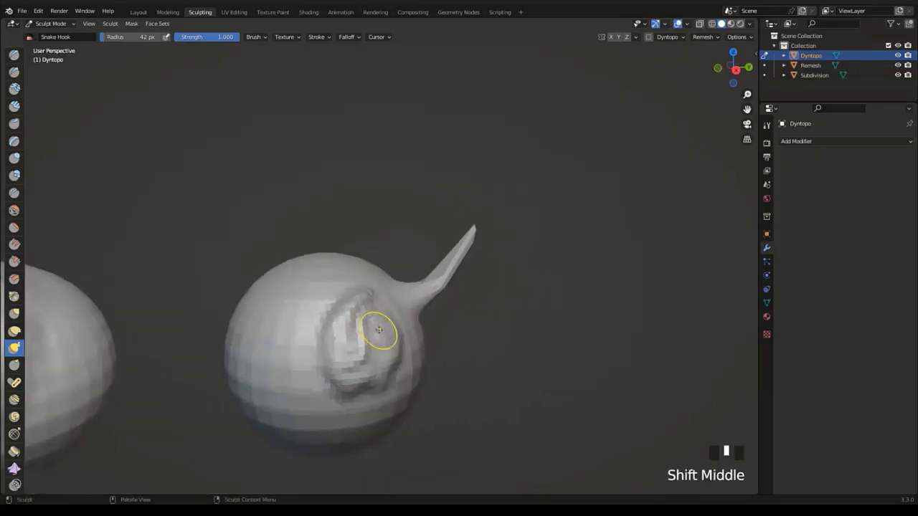
Enable Dyntopo with a detail size of 1 px and pull a thin curved spike from the top of the sphere.
click(649, 39)
click(672, 38)
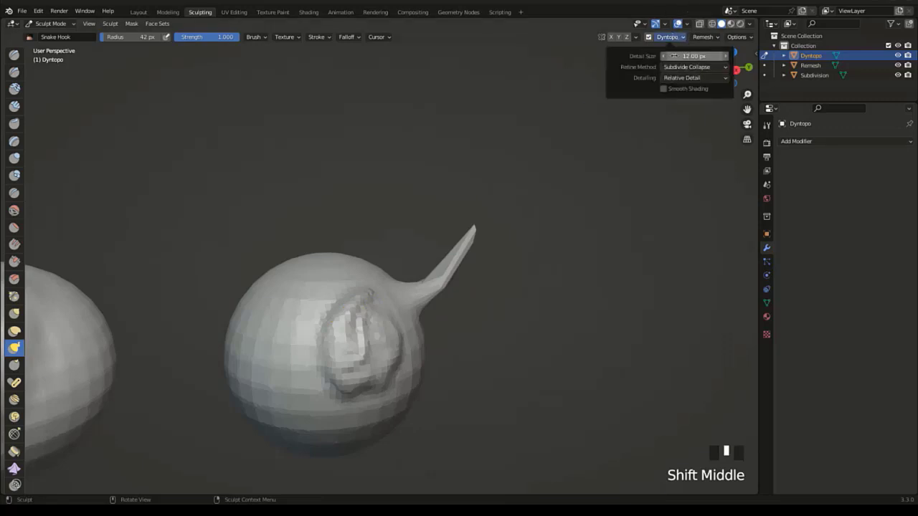
click(700, 56)
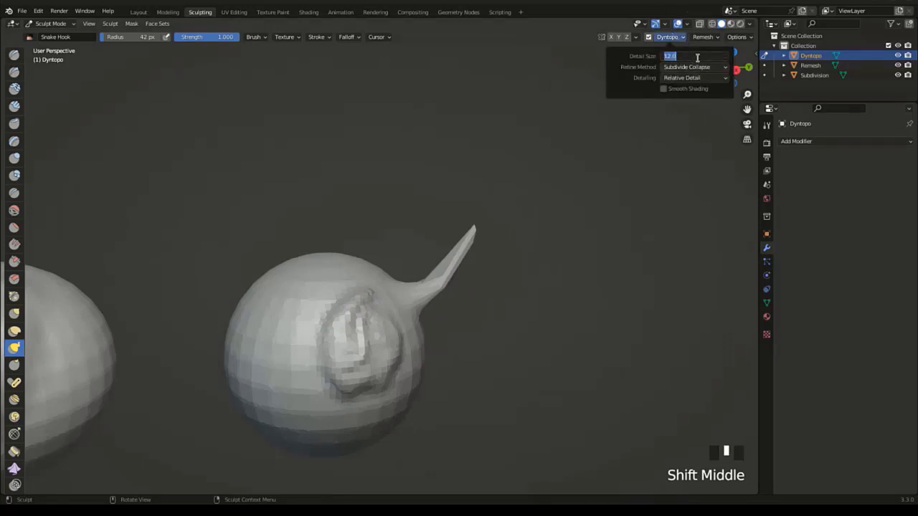
text(1)
key(Return)
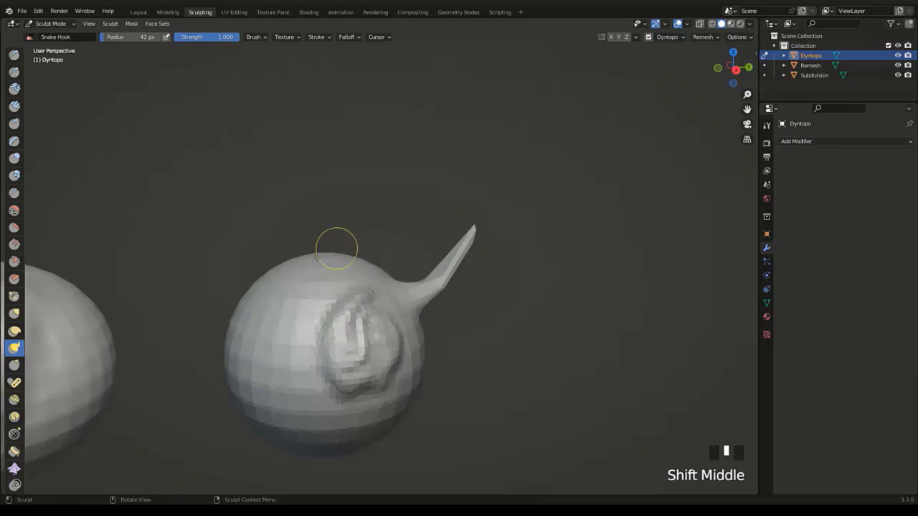
click(672, 37)
mouse_move(341, 265)
mouse_down()
mouse_move(353, 260)
mouse_move(373, 192)
mouse_move(368, 160)
mouse_up()
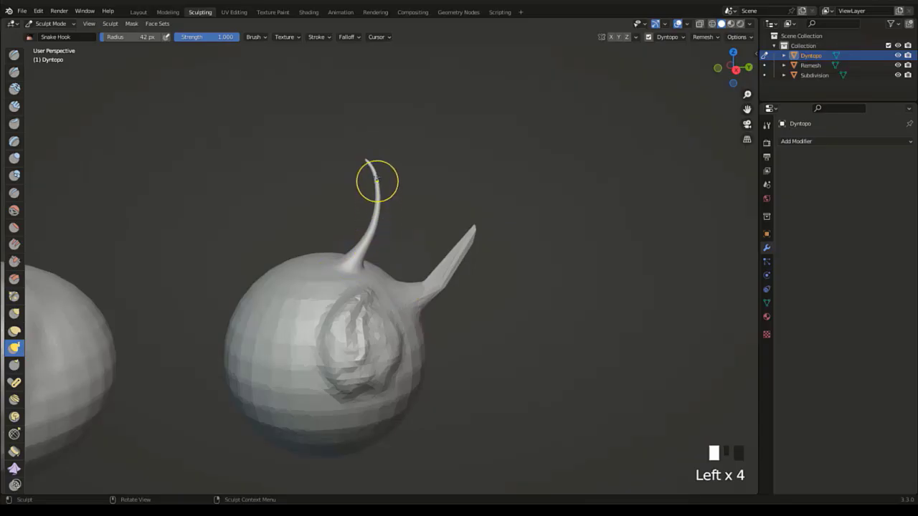
Enlarge the Snake Hook radius to 149 px and pull a thick curved horn from the sphere's upper left, undoing the extra pull at its base.
drag(132, 37, 164, 37)
mouse_move(279, 269)
mouse_down()
mouse_move(244, 251)
mouse_move(215, 153)
mouse_move(308, 75)
mouse_up()
drag(241, 162, 229, 241)
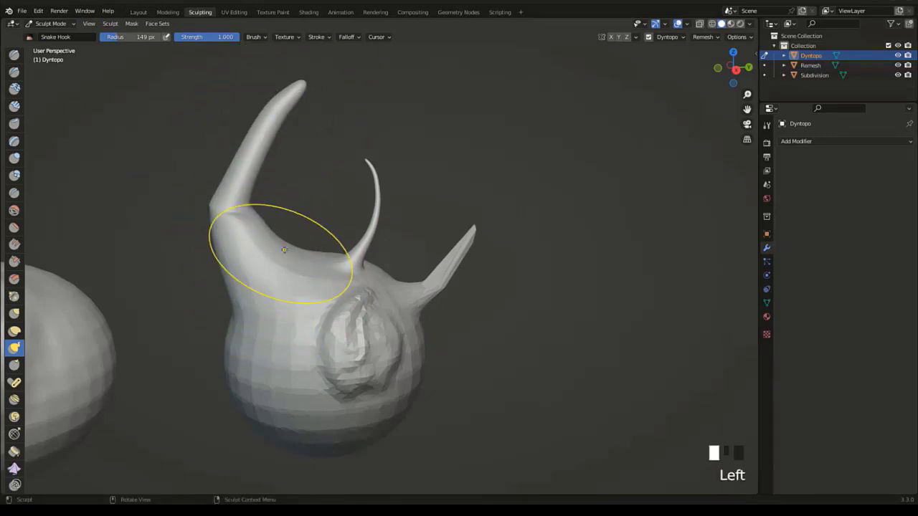
key(ctrl+z)
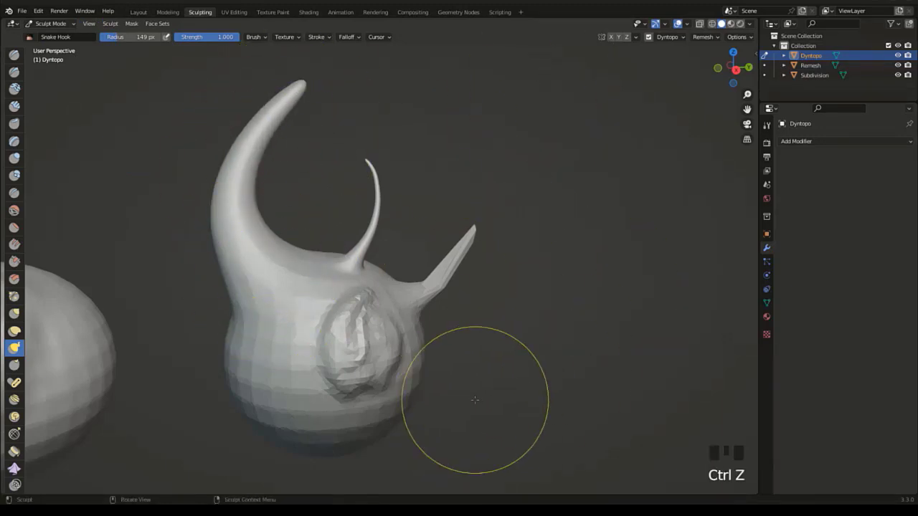
Switch to the Draw brush and set the Dyntopo detail size to 12 px.
scroll(444, 333, down, 2)
shift+middle_drag(335, 379, 384, 359)
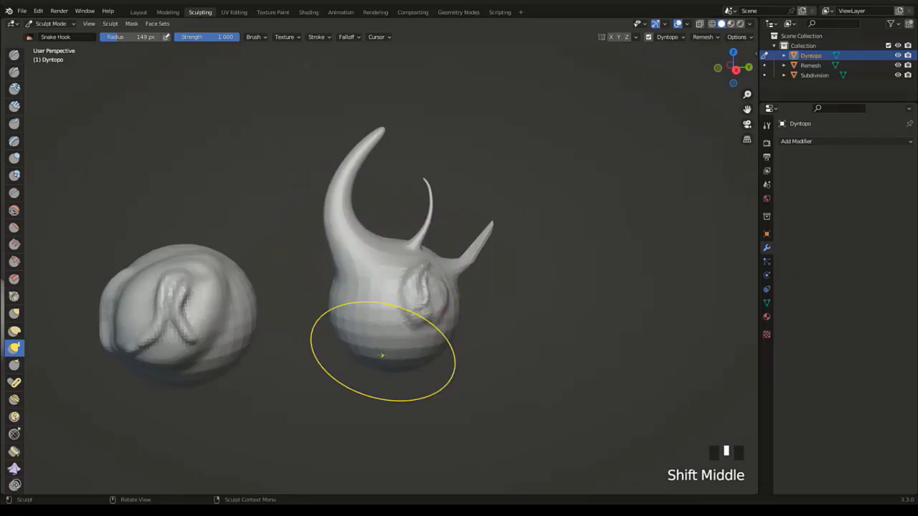
click(14, 57)
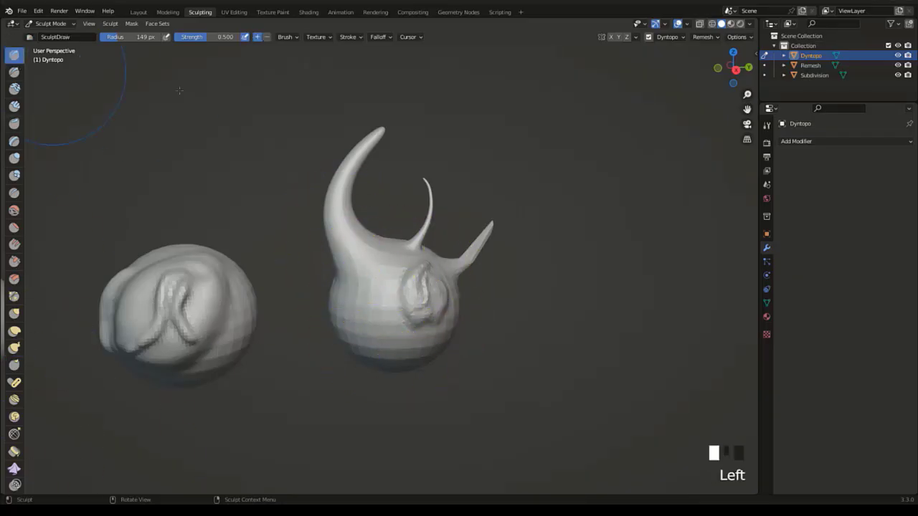
click(667, 38)
click(687, 58)
Build up the lower half and the central raised patch of the horned sphere with broad Draw strokes.
scroll(455, 348, up, 3)
shift+middle_drag(455, 348, 398, 273)
drag(397, 273, 387, 254)
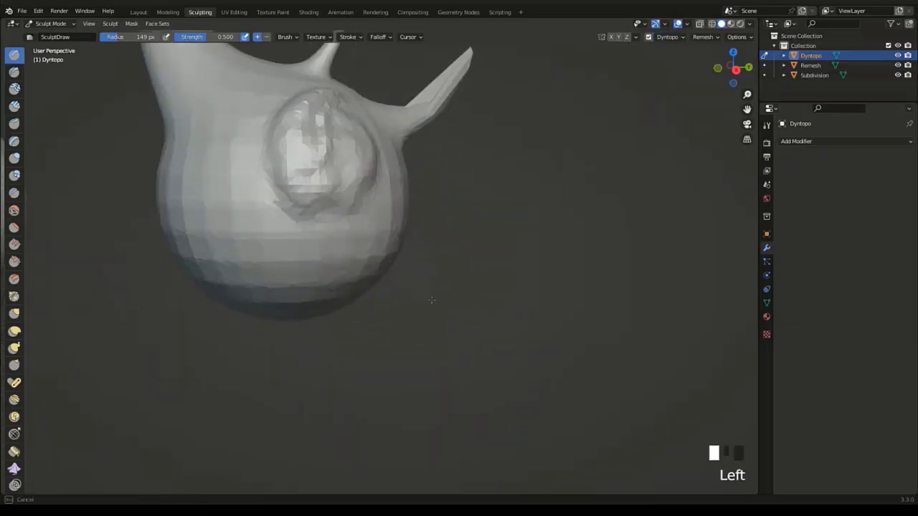
drag(432, 300, 434, 301)
mouse_move(357, 202)
mouse_down()
mouse_move(398, 274)
mouse_move(446, 310)
mouse_up()
mouse_move(381, 261)
mouse_down()
mouse_move(292, 261)
mouse_move(380, 272)
mouse_move(208, 258)
mouse_move(183, 230)
mouse_move(343, 276)
mouse_up()
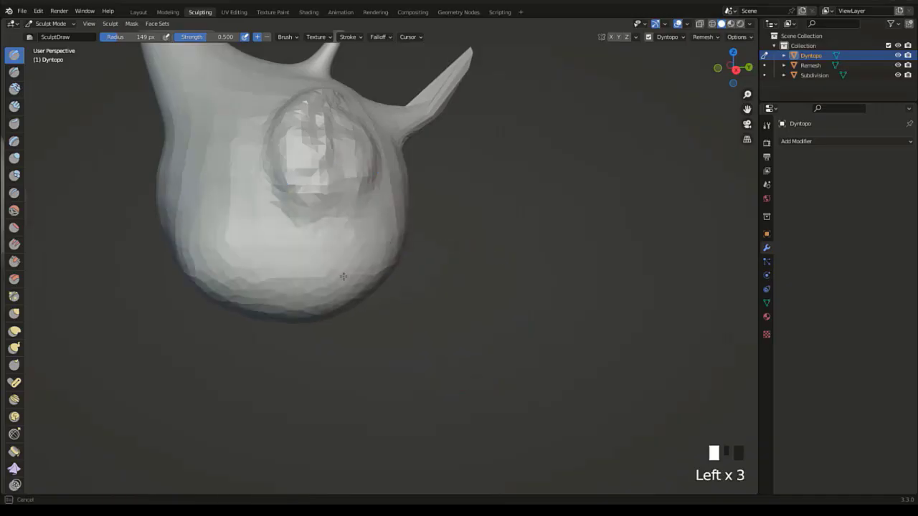
middle_drag(343, 276, 291, 265)
mouse_move(287, 240)
mouse_down()
mouse_move(276, 251)
mouse_move(294, 287)
mouse_move(264, 264)
mouse_move(266, 254)
mouse_up()
middle_drag(265, 254, 328, 277)
mouse_move(281, 299)
mouse_down()
mouse_move(198, 266)
mouse_move(236, 294)
mouse_move(302, 244)
mouse_up()
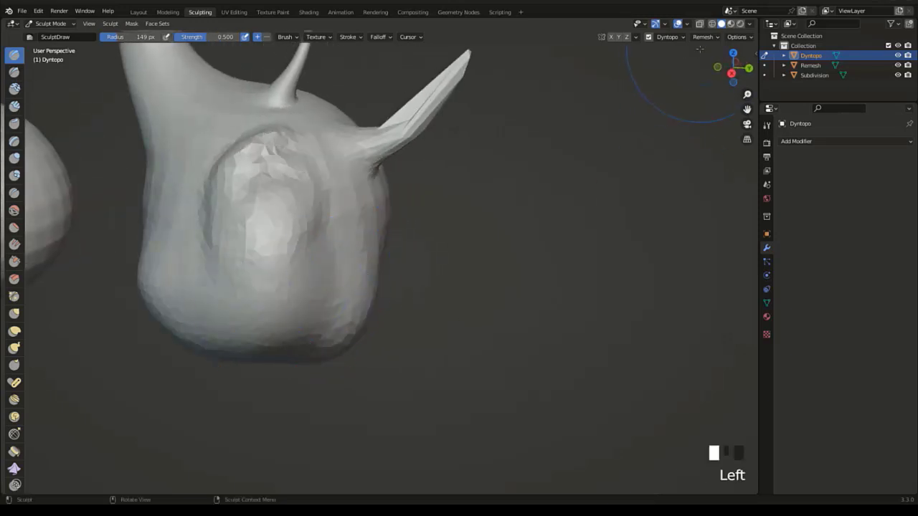
Turn off Dyntopo, voxel remesh the horned sphere at 0.05 m, and inspect the horns and front surface.
click(649, 36)
shift+middle_drag(469, 142, 529, 212)
scroll(349, 256, down, 2)
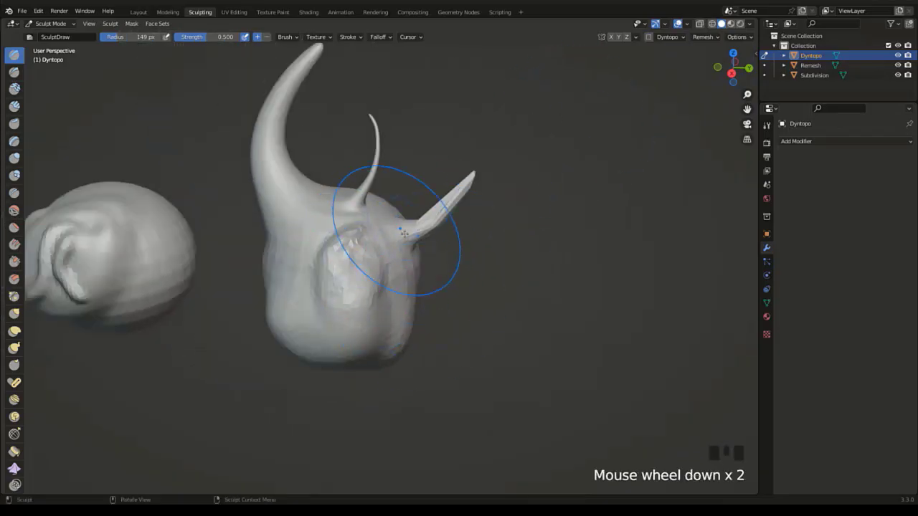
click(703, 36)
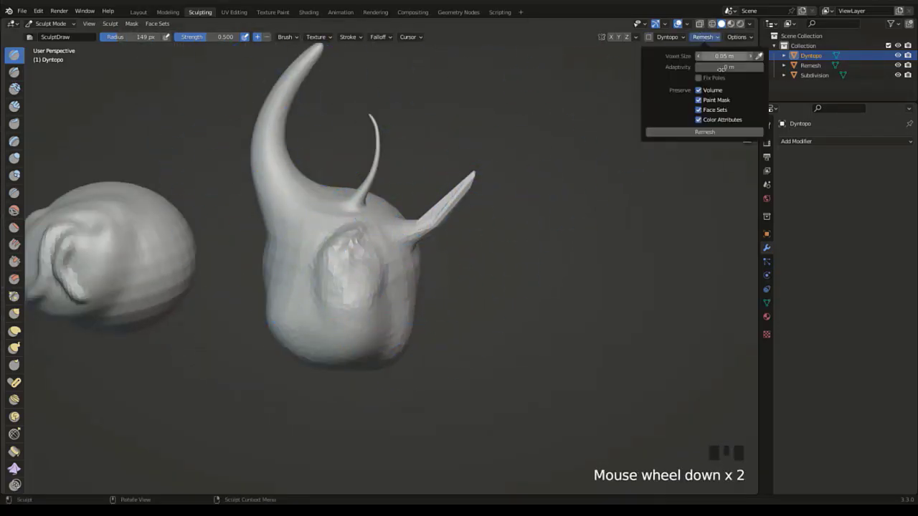
click(703, 133)
shift+middle_drag(276, 150, 320, 251)
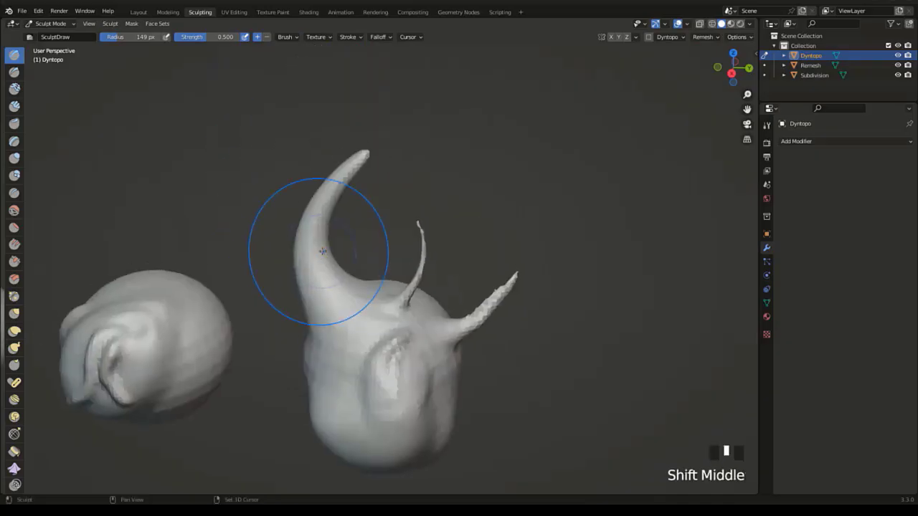
scroll(316, 237, up, 4)
shift+middle_drag(305, 166, 376, 236)
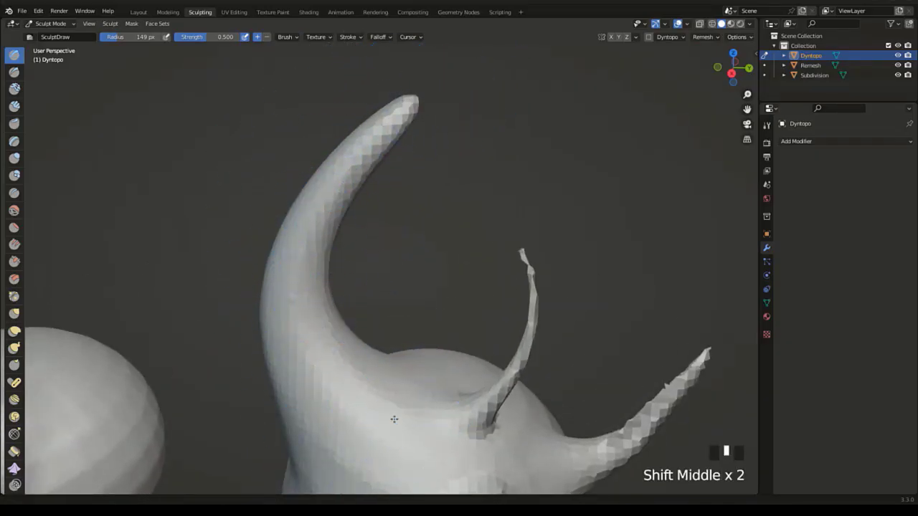
shift+middle_drag(391, 418, 405, 296)
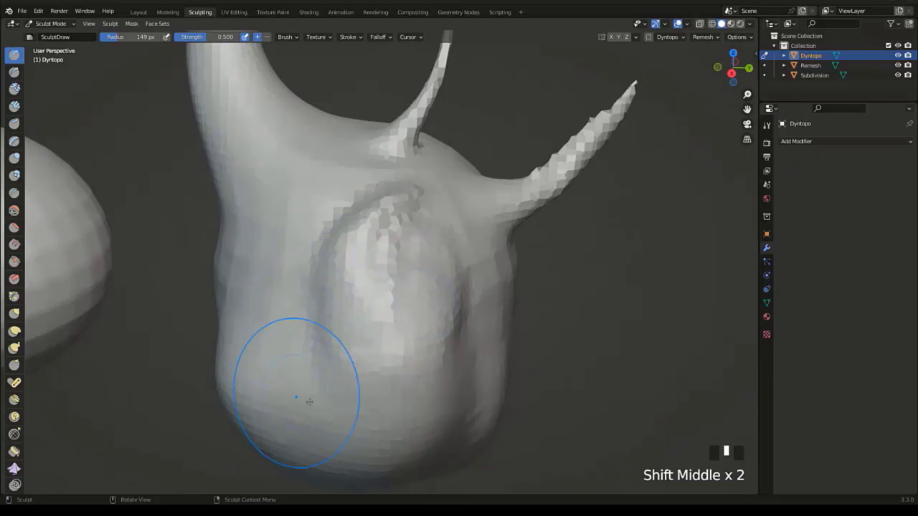
click(703, 36)
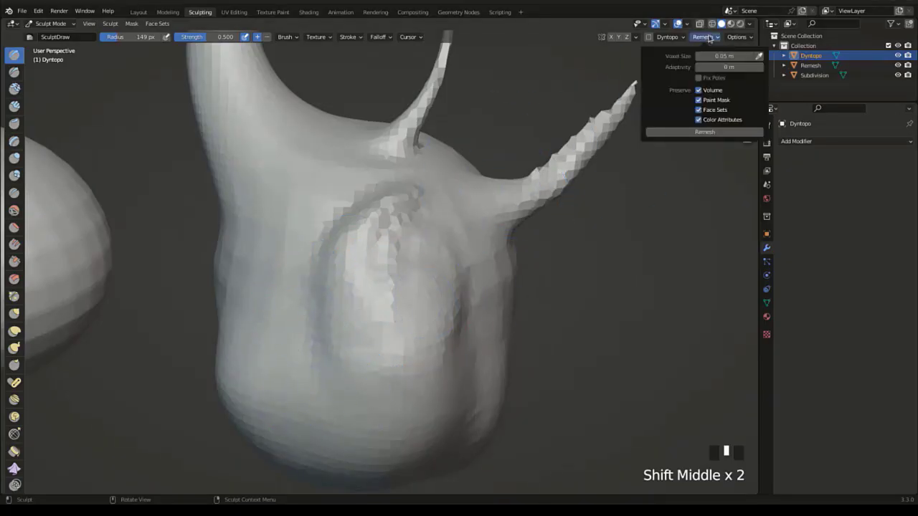
click(723, 55)
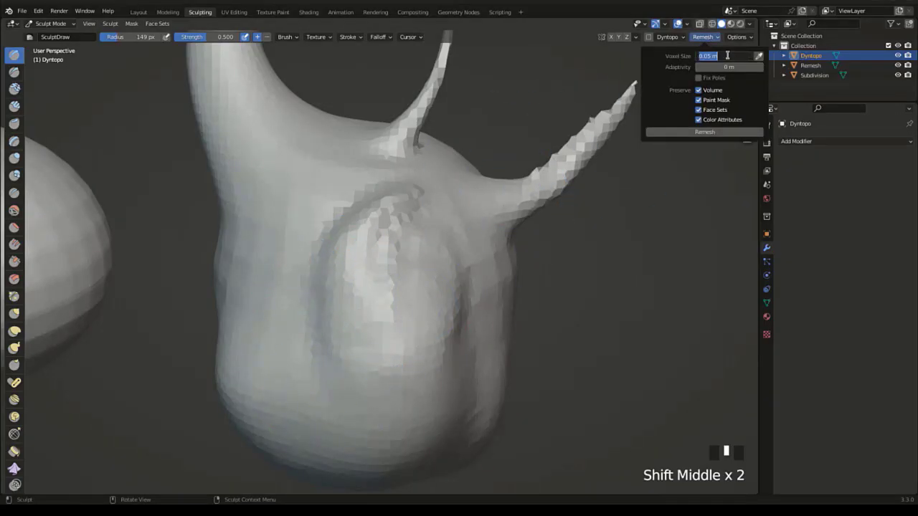
click(366, 288)
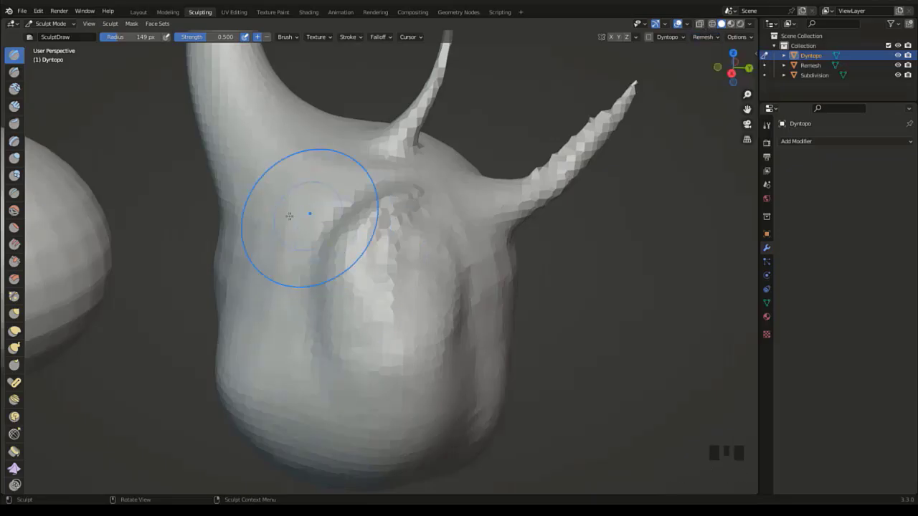
Enable Dyntopo again and reduce its detail size for finer sculpting.
click(648, 37)
click(669, 36)
click(697, 56)
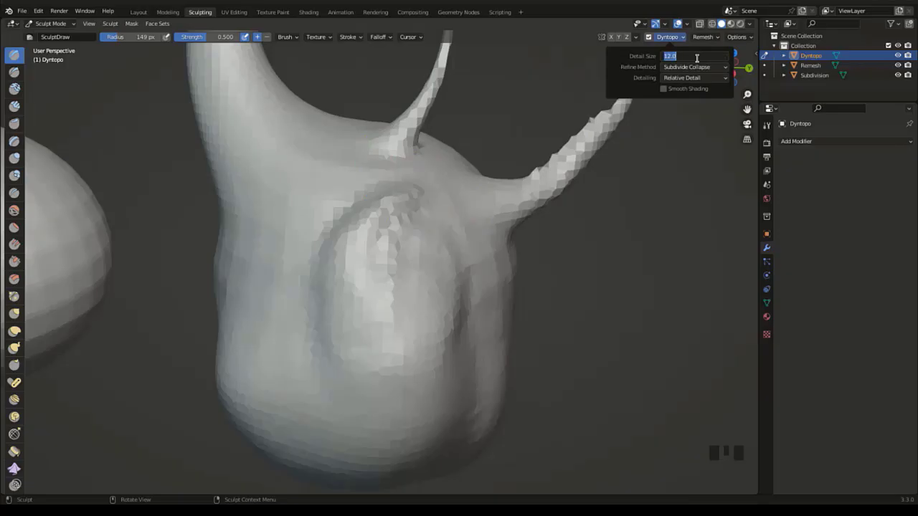
key(Return)
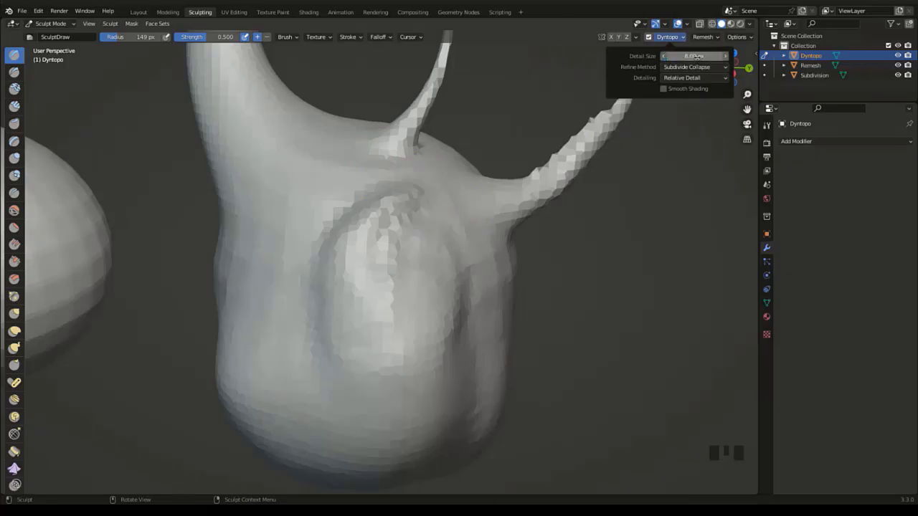
Sculpt two smooth round bumps as eyes, one left of the raised patch and one on its upper right.
scroll(323, 280, up, 3)
shift+middle_drag(322, 280, 457, 302)
drag(457, 302, 500, 292)
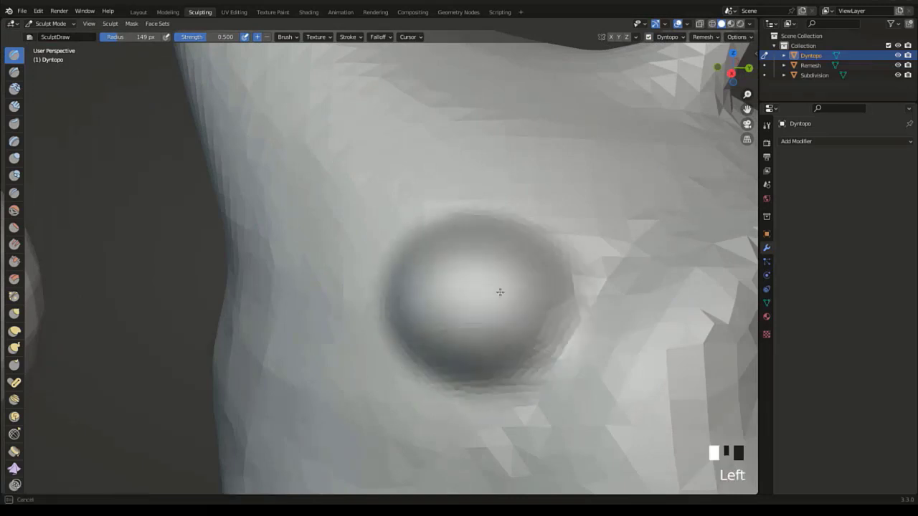
shift+middle_drag(531, 313, 428, 285)
mouse_move(358, 171)
mouse_down()
mouse_move(434, 213)
mouse_move(373, 187)
mouse_up()
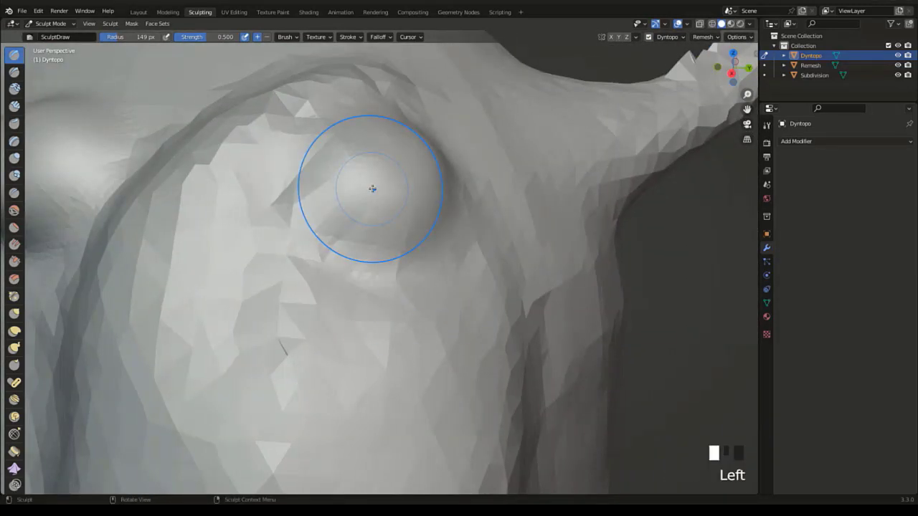
scroll(372, 188, down, 4)
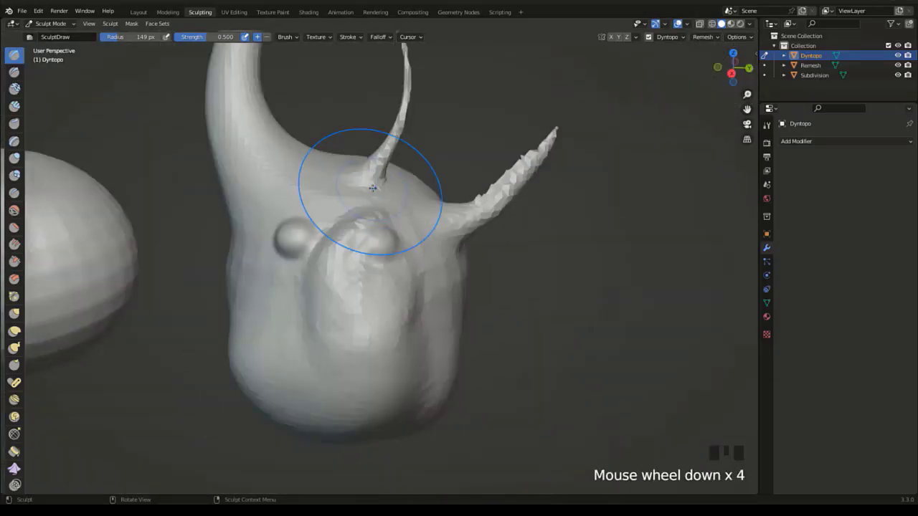